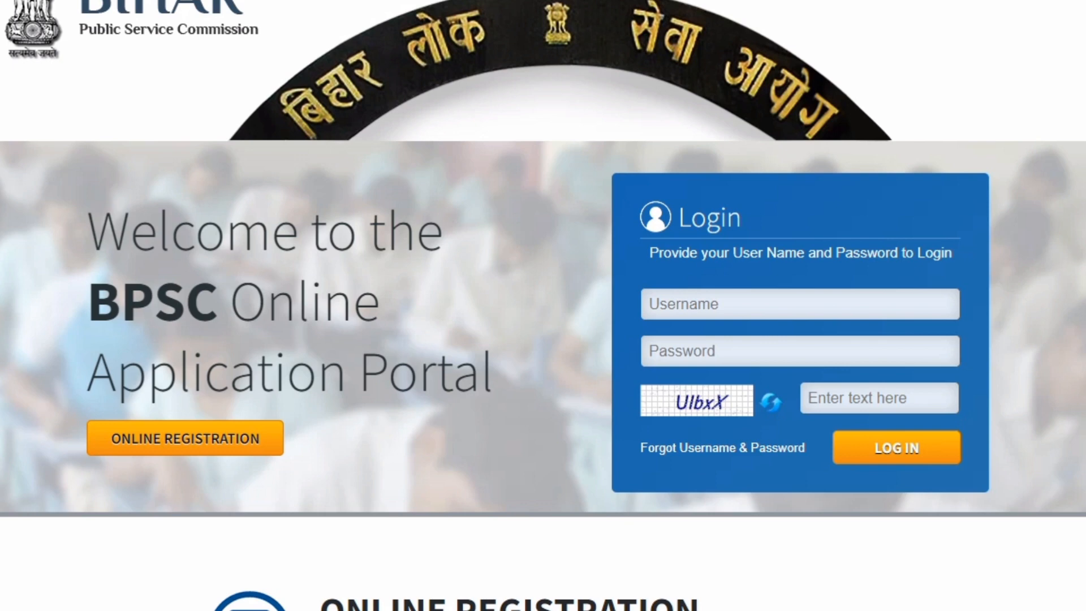
Open the online application form for the School Teacher Recruitment Examination, advertisement 26/2023.
{"action": "scroll", "coordinate": [543, 306], "scroll_direction": "down", "scroll_amount": 5}
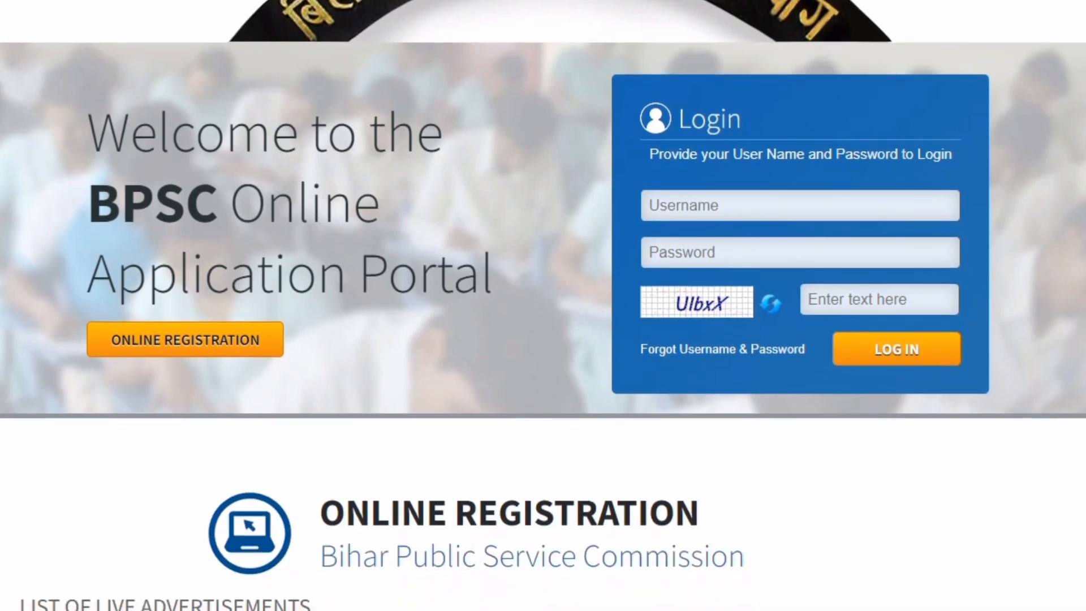
{"action": "scroll", "coordinate": [544, 306], "scroll_direction": "down", "scroll_amount": 4}
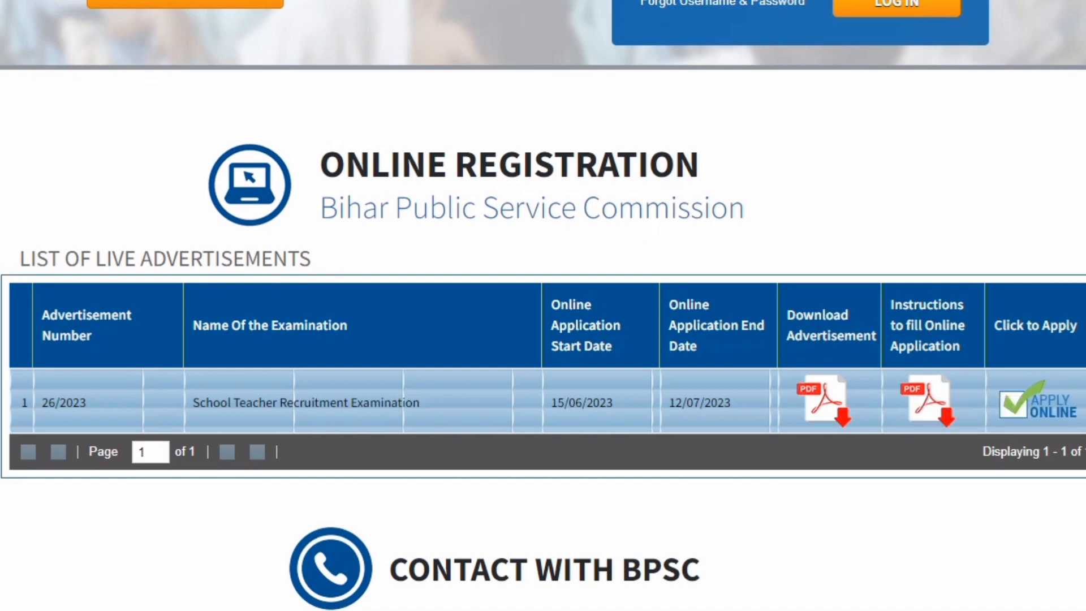
{"action": "left_click", "coordinate": [1038, 405]}
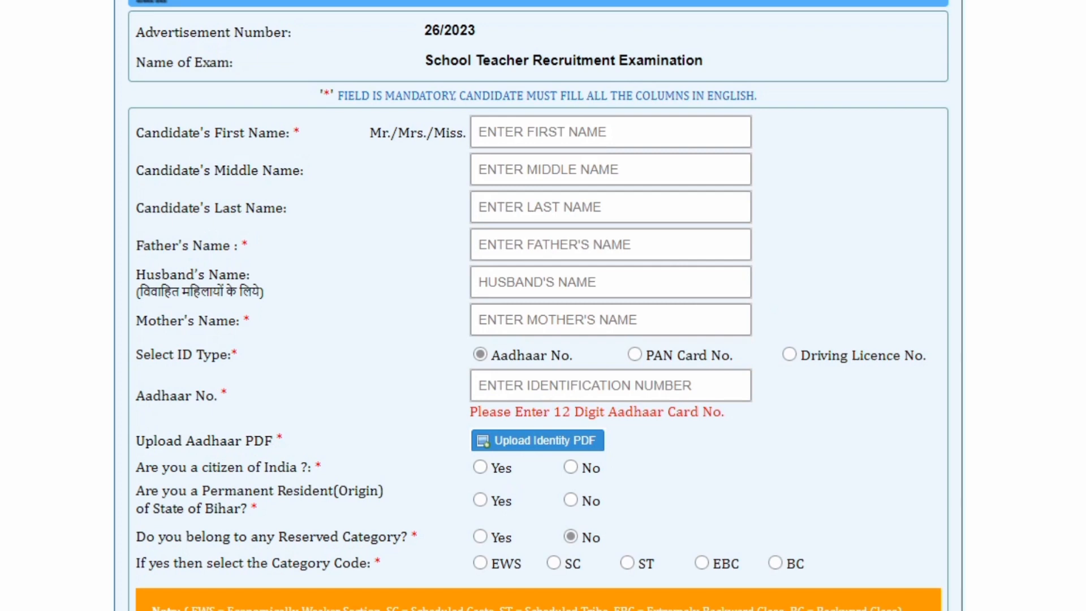
Fill in the candidate's and parents' names and Aadhaar number, with the Aadhaar PDF uploaded and Indian citizenship set to Yes.
{"action": "left_click", "coordinate": [610, 132]}
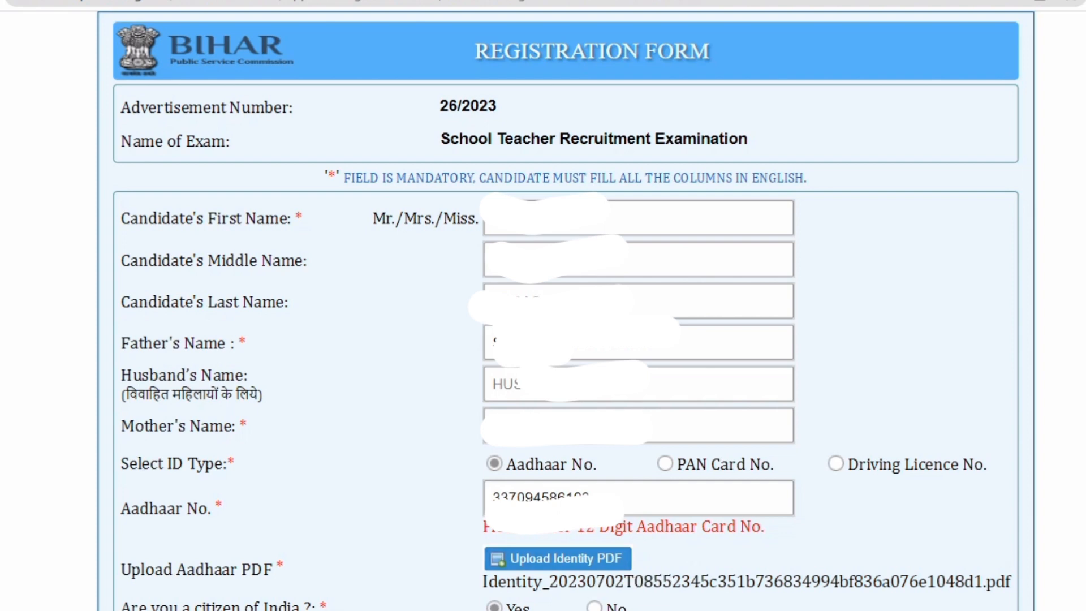
Preview the residence certificate fields for a permanent resident of Bihar, and return the answer to No.
{"action": "scroll", "coordinate": [566, 311], "scroll_direction": "down", "scroll_amount": 9}
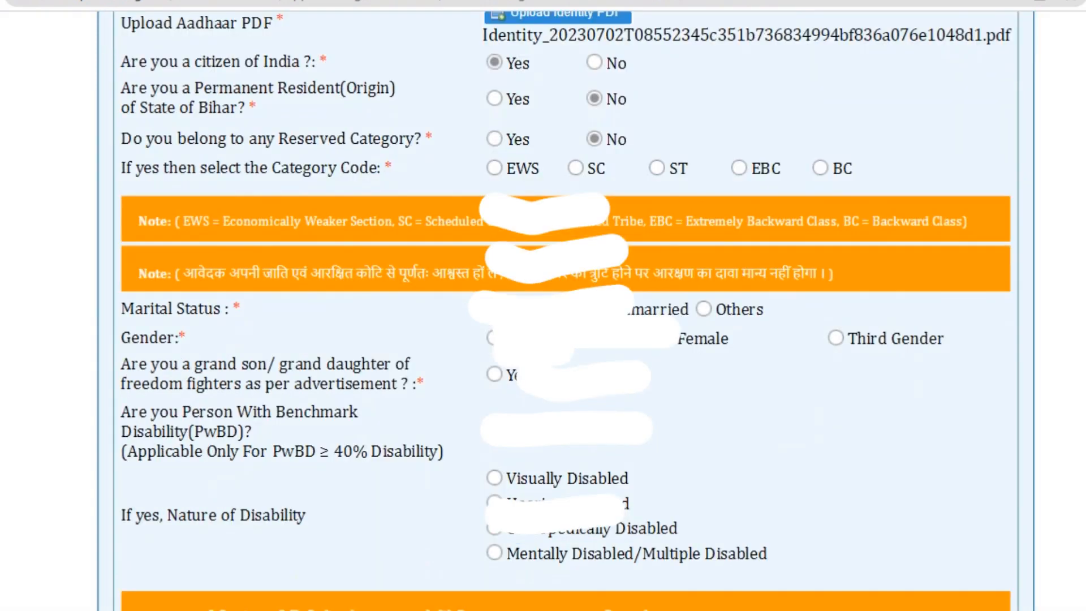
{"action": "scroll", "coordinate": [566, 311], "scroll_direction": "up", "scroll_amount": 1}
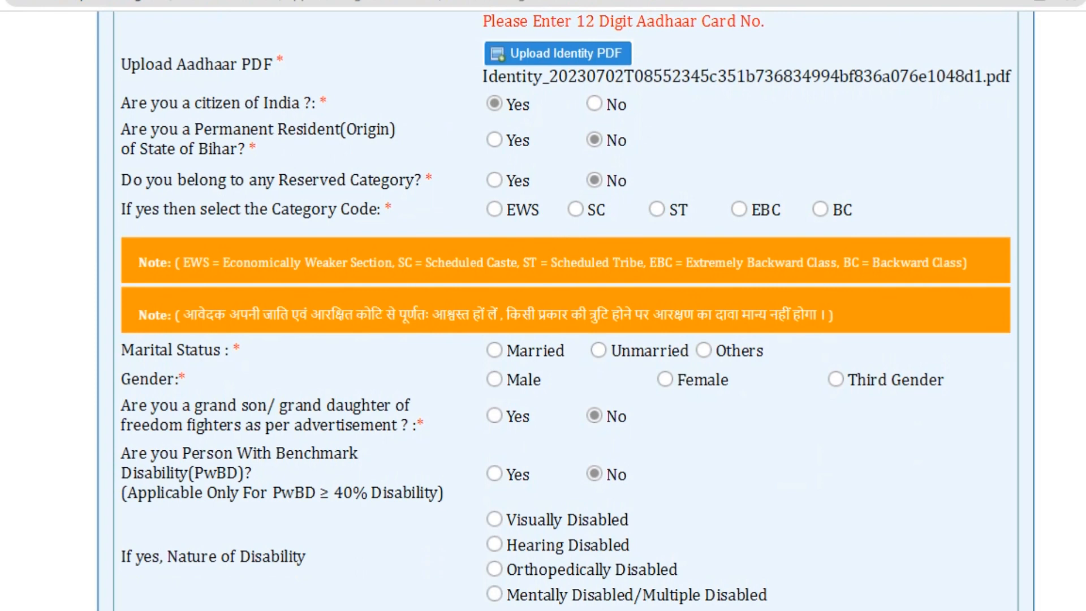
{"action": "left_click", "coordinate": [495, 140]}
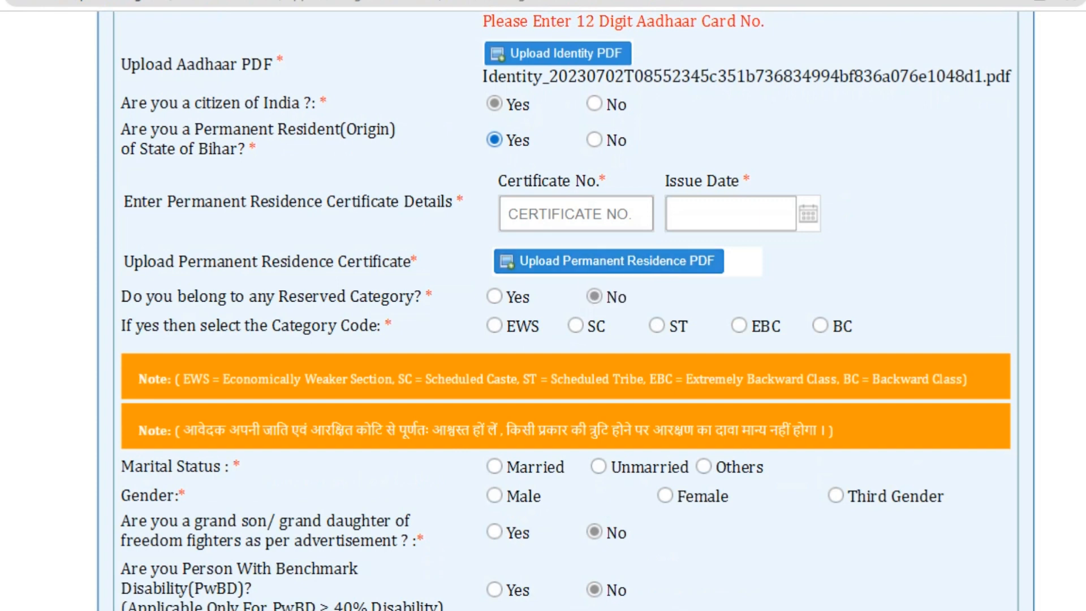
{"action": "left_click", "coordinate": [594, 140]}
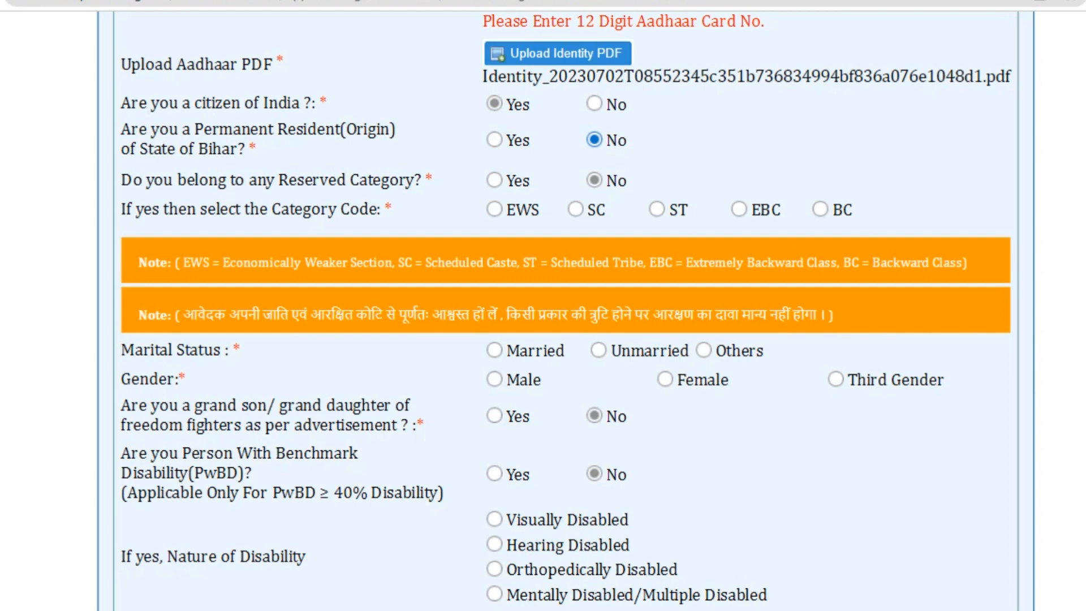
Set the marital status to Unmarried and the gender to Male.
{"action": "left_click", "coordinate": [598, 351]}
{"action": "left_click", "coordinate": [495, 379]}
Preview the disability certificate fields for a person with benchmark disability, and return the answer to No.
{"action": "scroll", "coordinate": [566, 311], "scroll_direction": "down", "scroll_amount": 3}
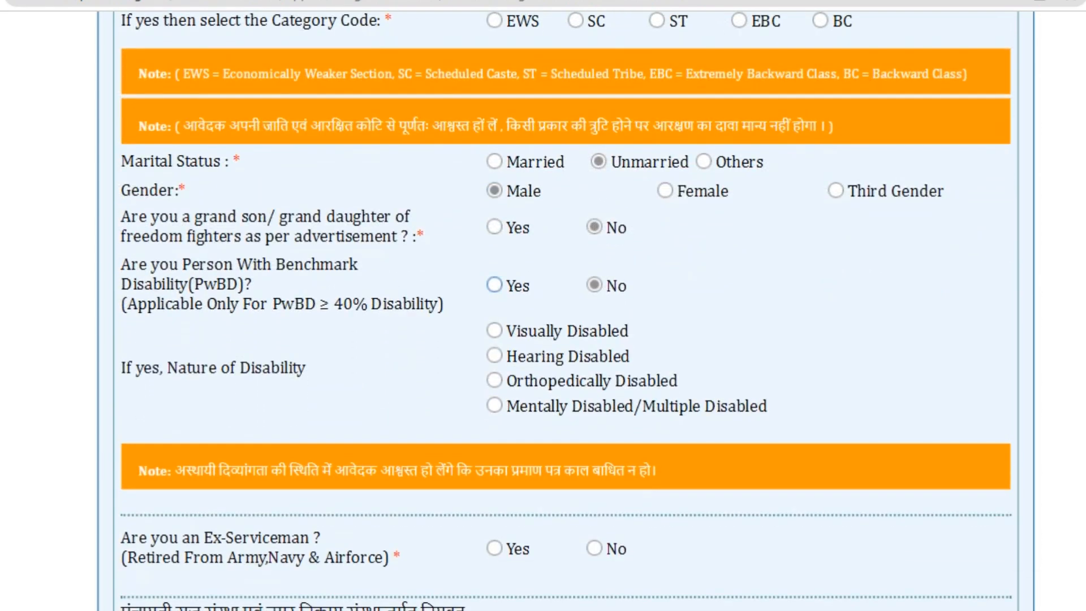
{"action": "left_click", "coordinate": [494, 284]}
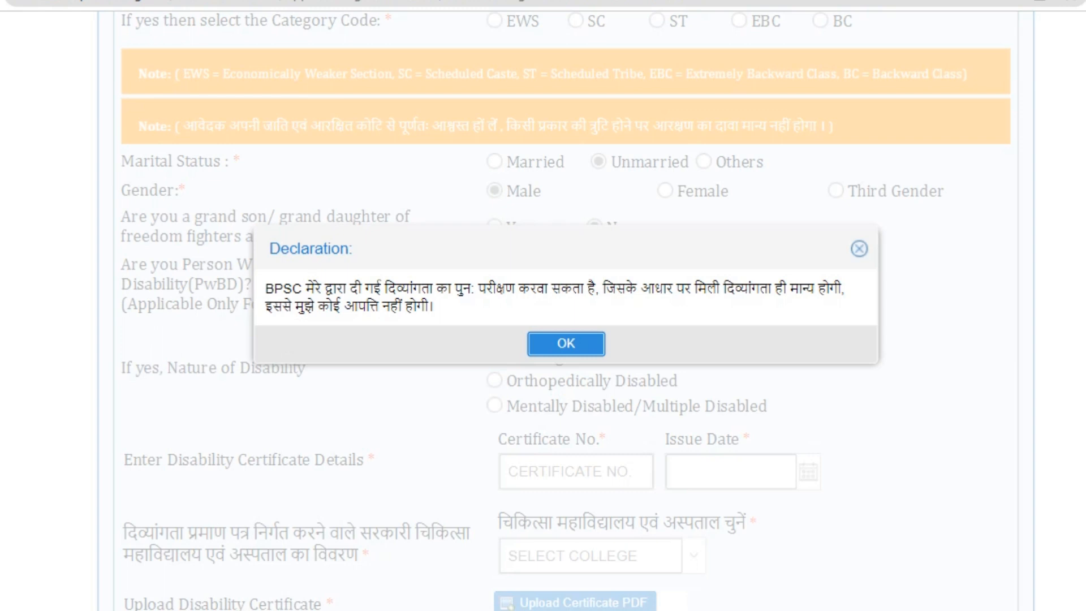
{"action": "left_click", "coordinate": [566, 343]}
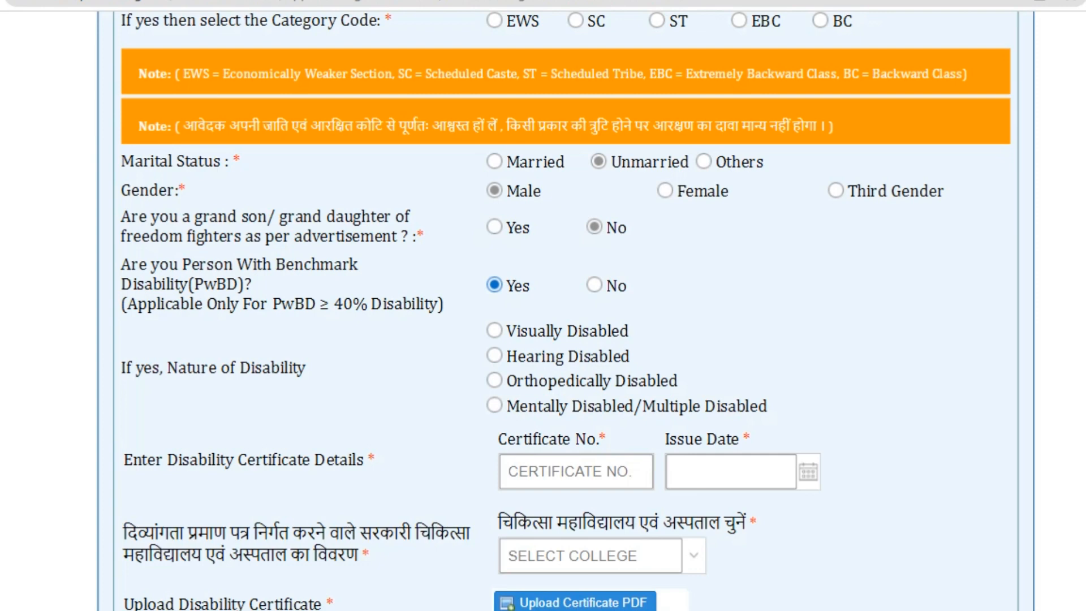
{"action": "left_click", "coordinate": [594, 285]}
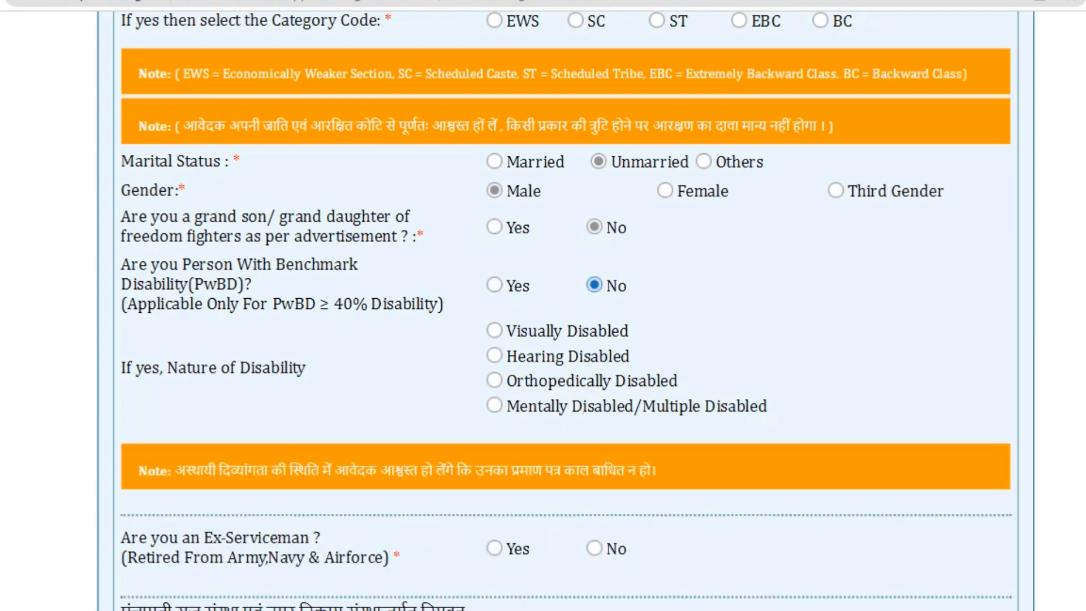
Preview the employment fields for a teacher working under a Panchayati Raj or municipal institution, including the district choices.
{"action": "scroll", "coordinate": [566, 311], "scroll_direction": "down", "scroll_amount": 6}
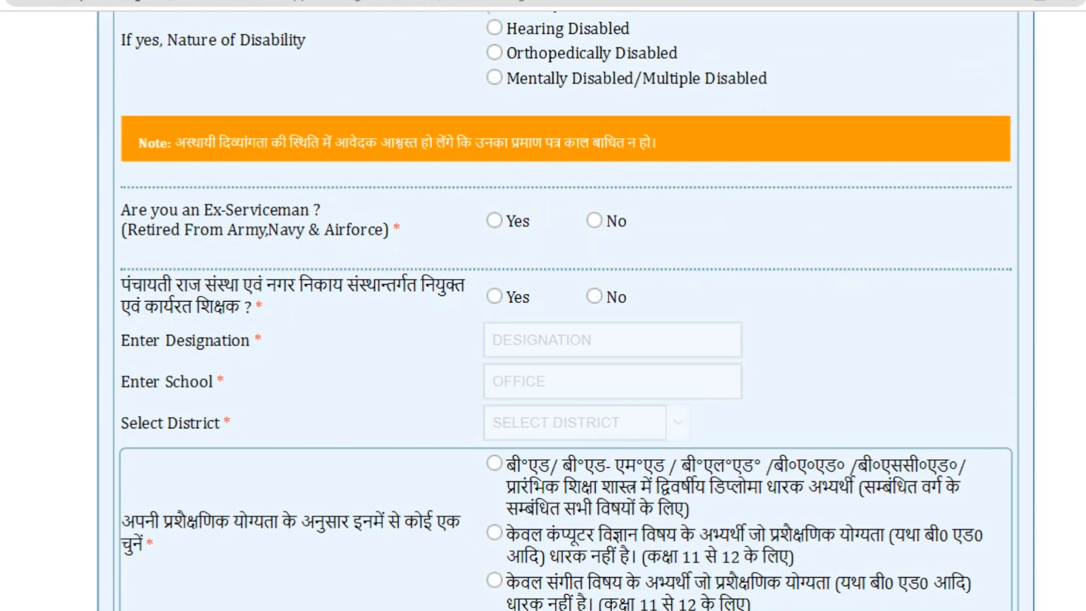
{"action": "scroll", "coordinate": [566, 310], "scroll_direction": "down", "scroll_amount": 3}
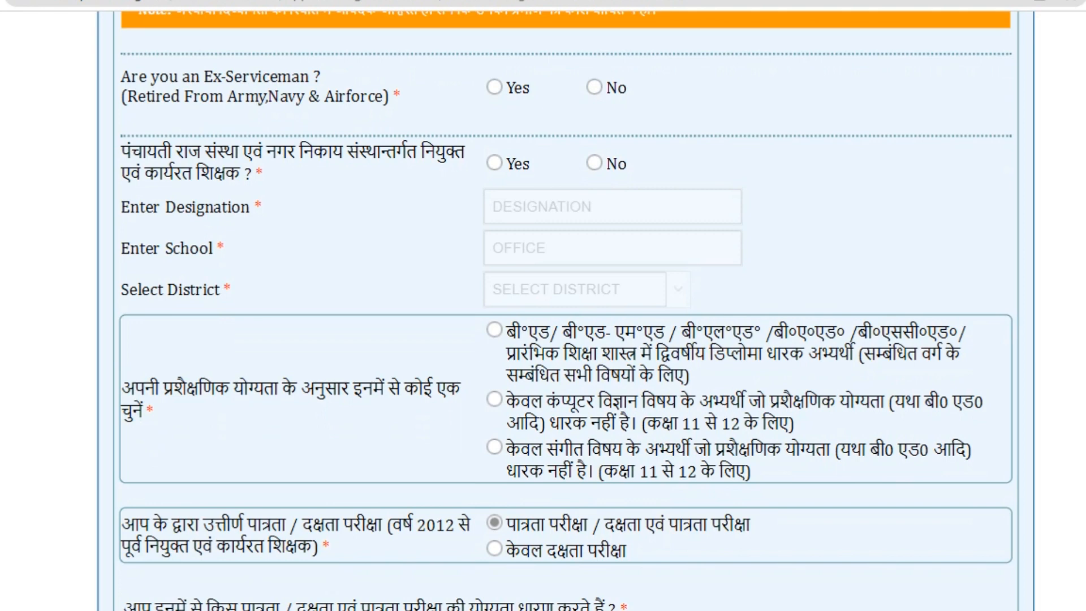
{"action": "left_click", "coordinate": [495, 163]}
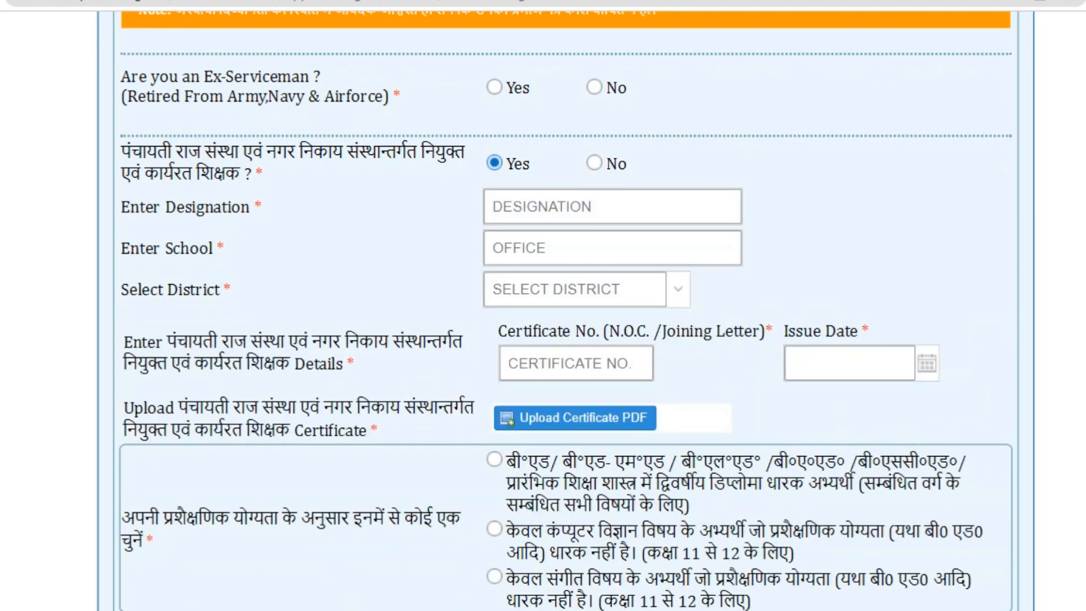
{"action": "left_click", "coordinate": [575, 289]}
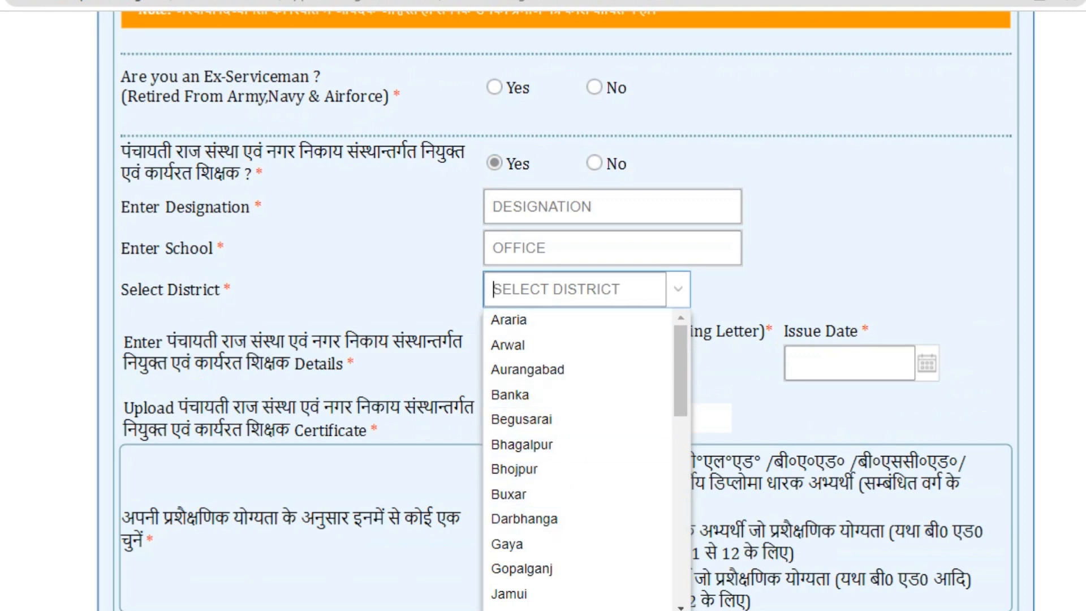
{"action": "key", "text": "Escape"}
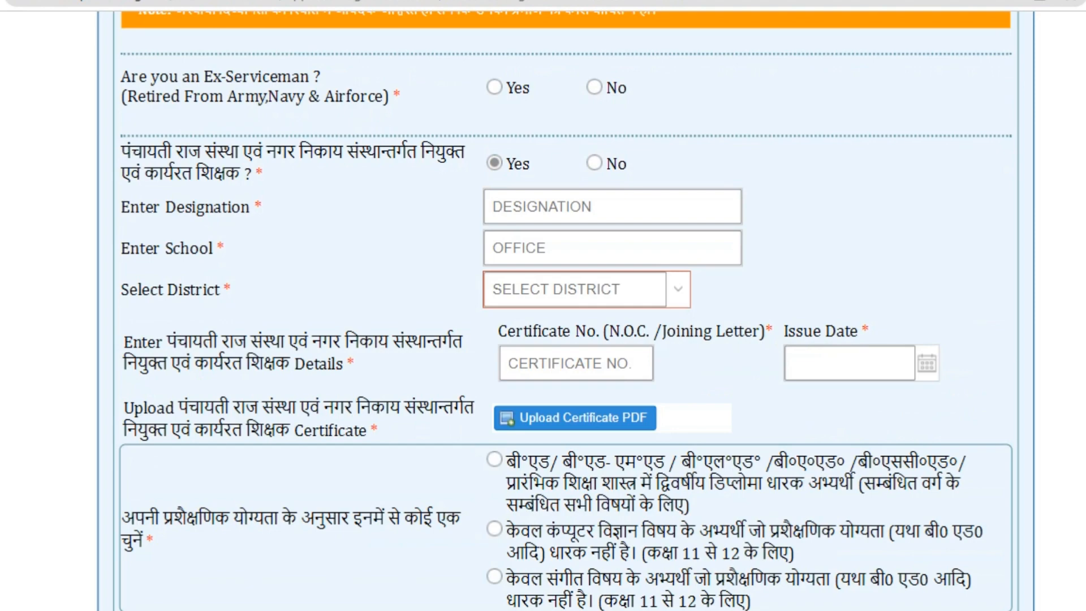
Answer No to being a teacher employed under a Panchayati Raj or municipal institution.
{"action": "left_click", "coordinate": [594, 164]}
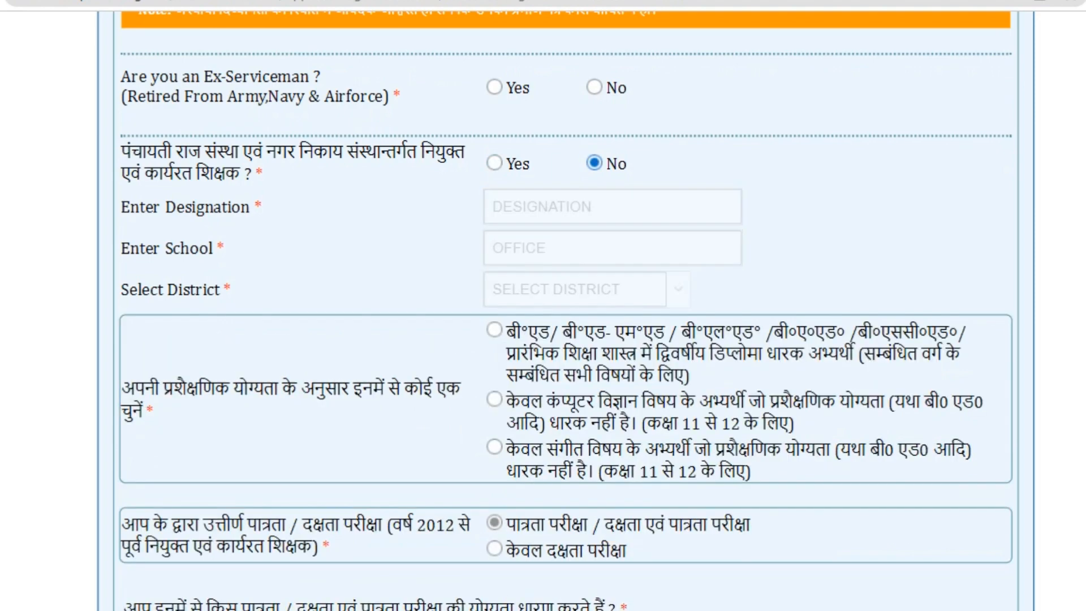
Try to choose the B.Ed./B.El.Ed./two-year elementary education diploma option as the training qualification.
{"action": "scroll", "coordinate": [566, 311], "scroll_direction": "down", "scroll_amount": 4}
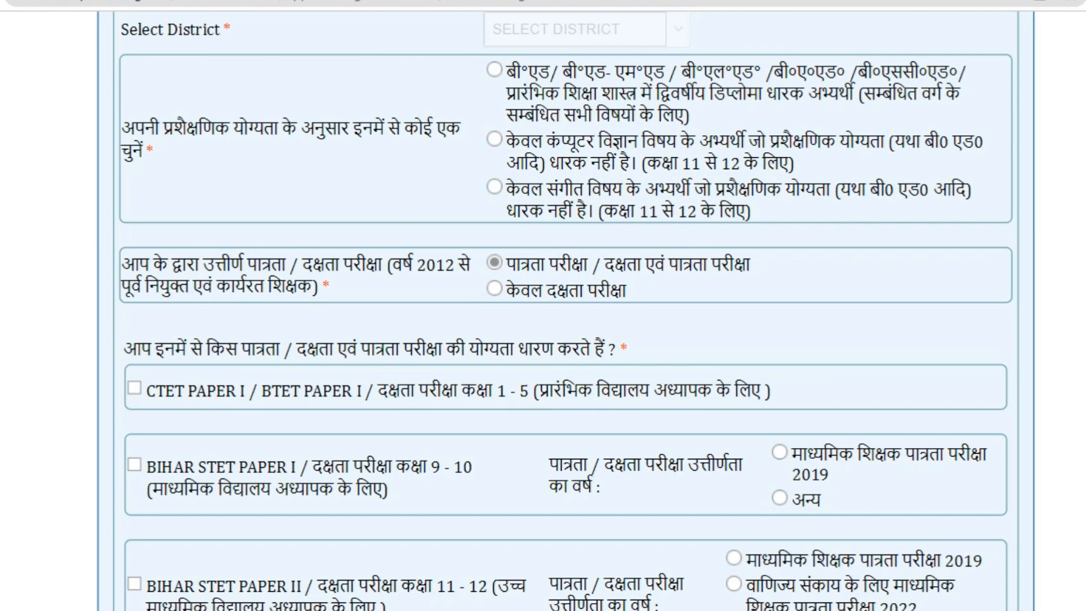
{"action": "left_click", "coordinate": [494, 69]}
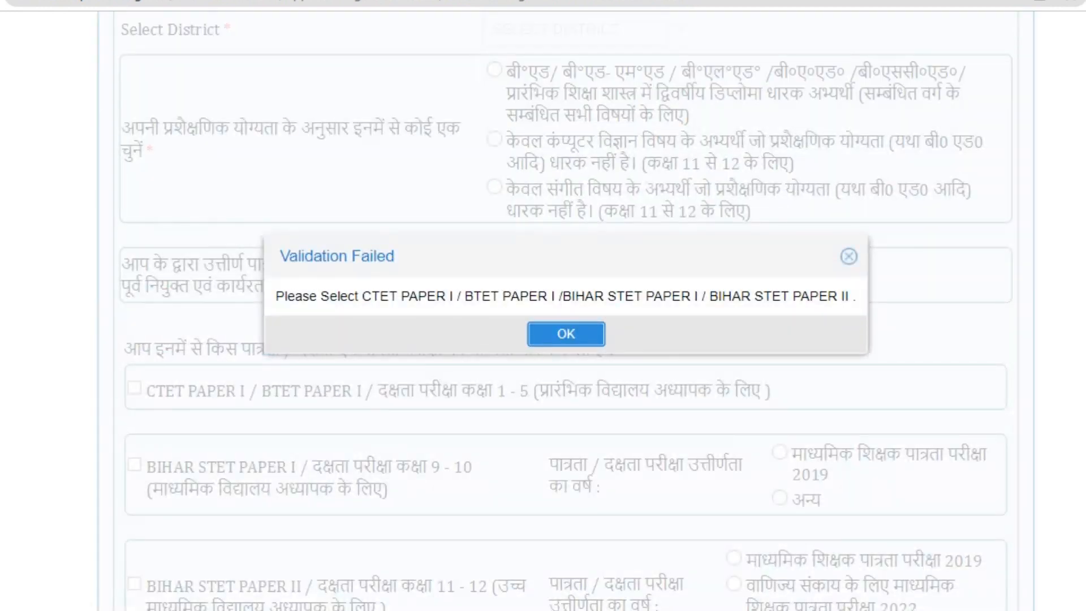
{"action": "key", "text": "Return"}
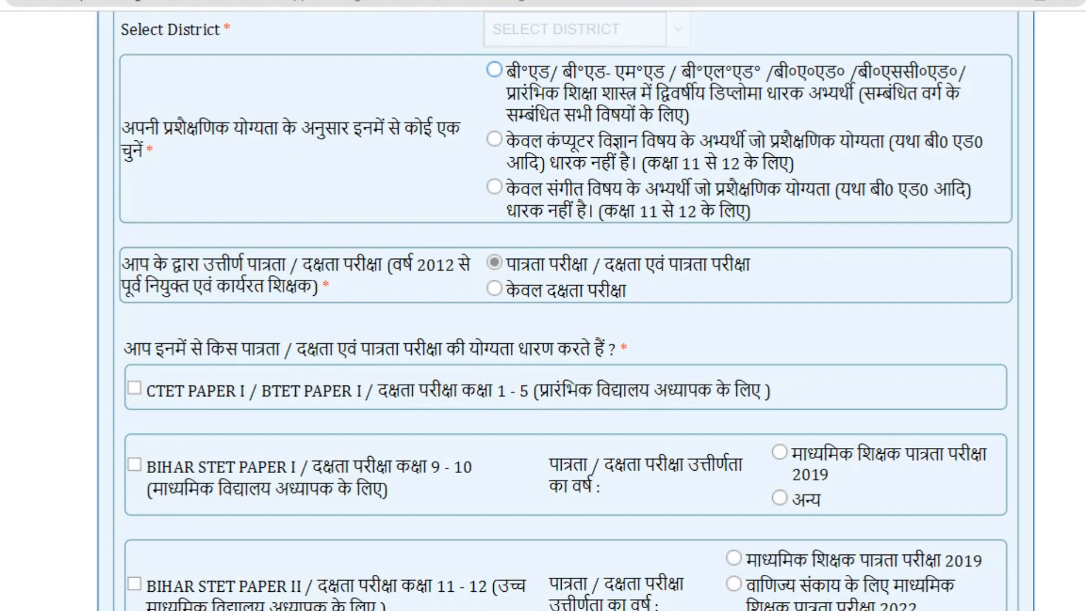
{"action": "left_click", "coordinate": [495, 70]}
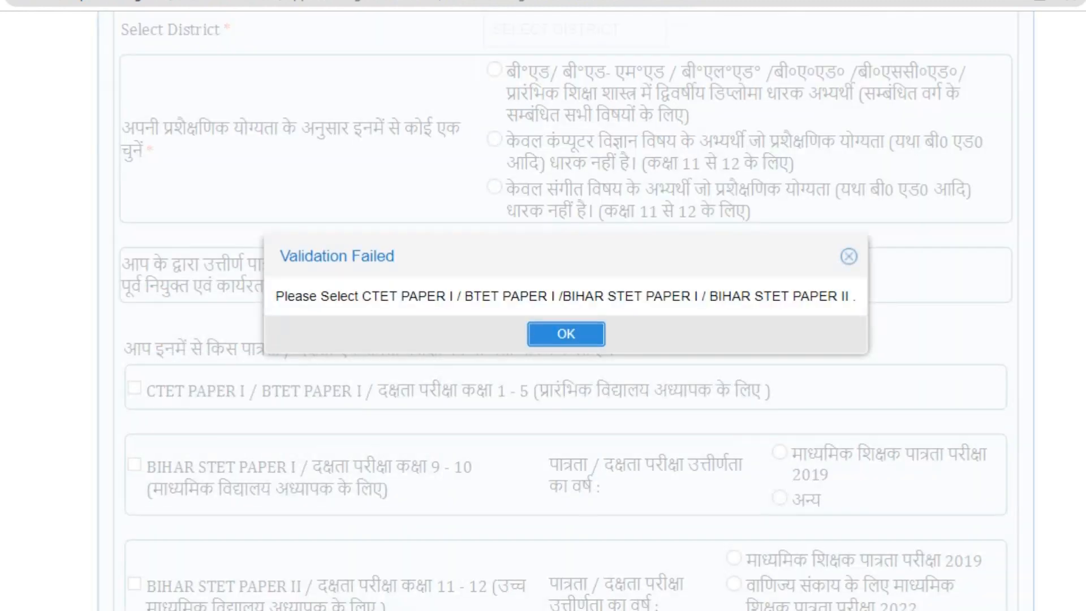
{"action": "key", "text": "Return"}
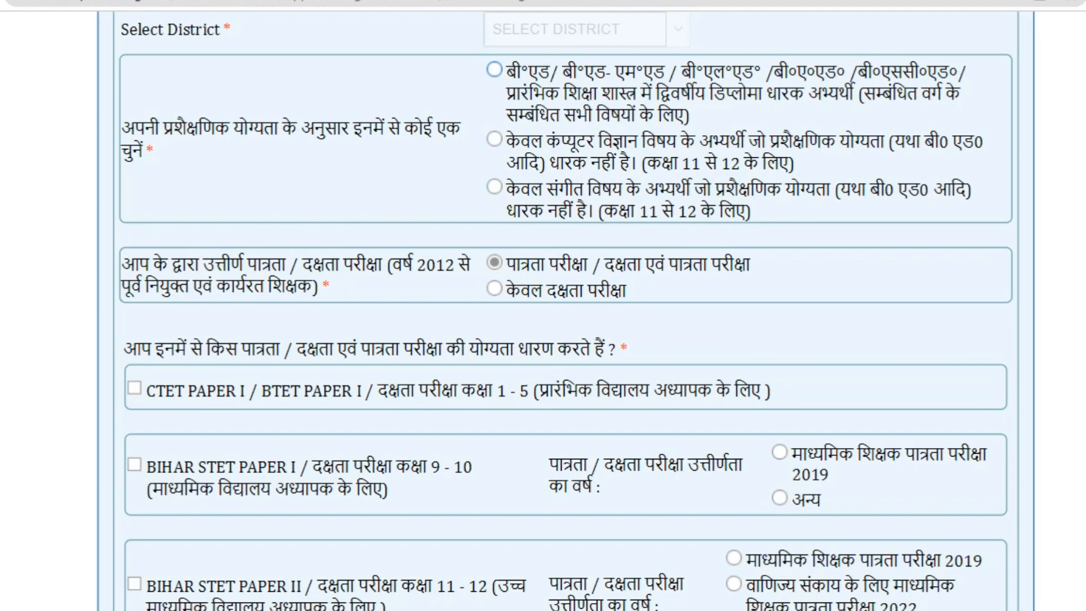
Answer No to the Ex-Serviceman question.
{"action": "scroll", "coordinate": [566, 311], "scroll_direction": "up", "scroll_amount": 2}
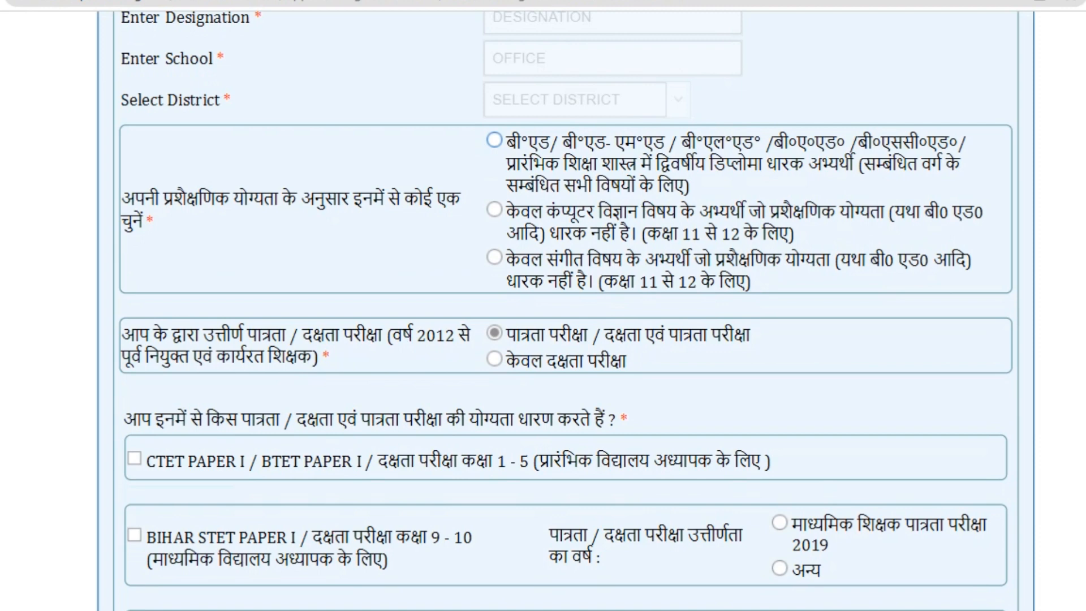
{"action": "scroll", "coordinate": [566, 311], "scroll_direction": "up", "scroll_amount": 4}
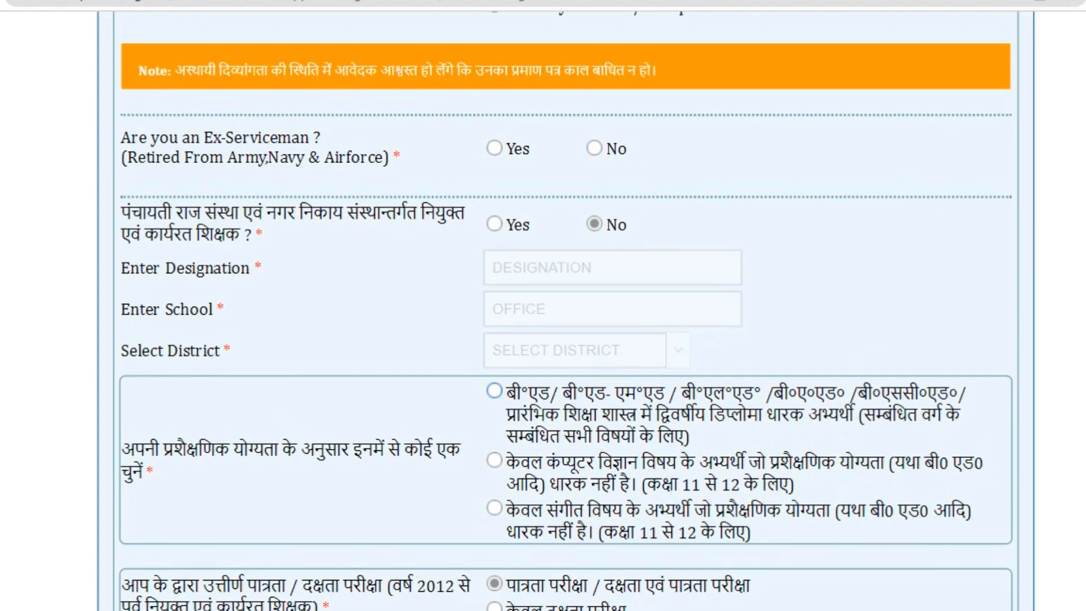
{"action": "left_click", "coordinate": [594, 148]}
Select CTET Paper I / BTET Paper I eligibility for classes 1-5 and the B.Ed./B.El.Ed./elementary diploma training qualification.
{"action": "scroll", "coordinate": [566, 311], "scroll_direction": "down", "scroll_amount": 5}
{"action": "left_click", "coordinate": [495, 110]}
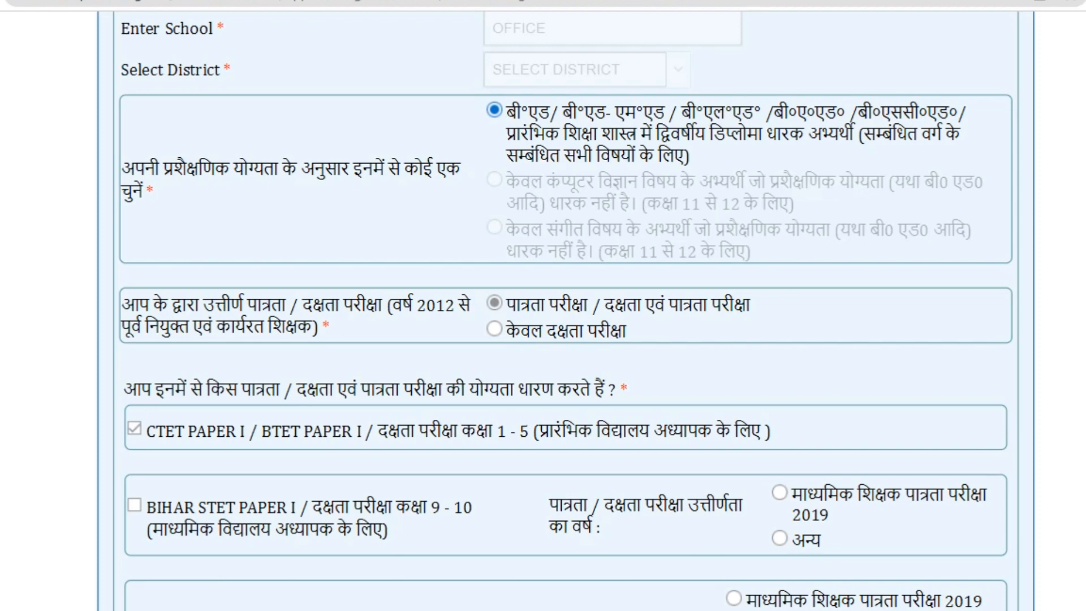
Enter the CTET Paper I / BTET Paper I certificate number with issue date 3/3/2023, and upload the certificate PDF.
{"action": "scroll", "coordinate": [566, 311], "scroll_direction": "down", "scroll_amount": 2}
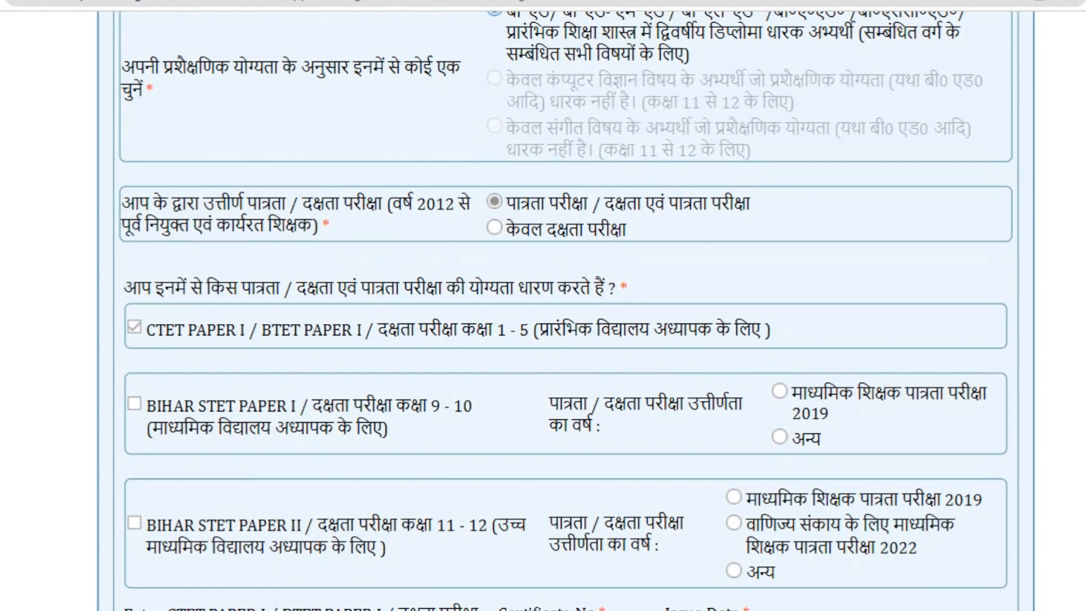
{"action": "scroll", "coordinate": [566, 310], "scroll_direction": "down", "scroll_amount": 3}
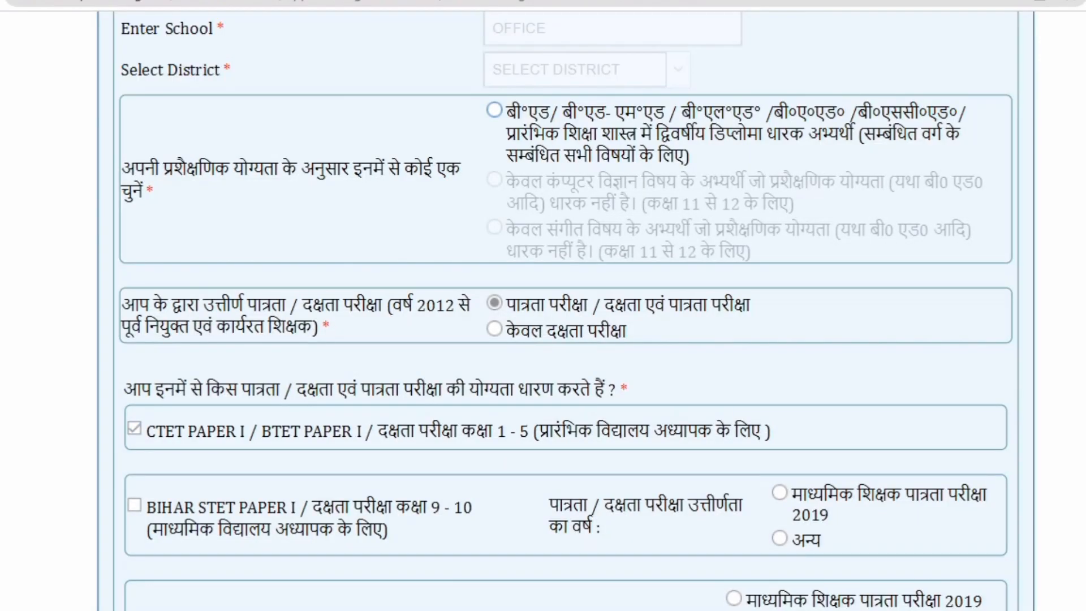
{"action": "scroll", "coordinate": [566, 306], "scroll_direction": "down", "scroll_amount": 3}
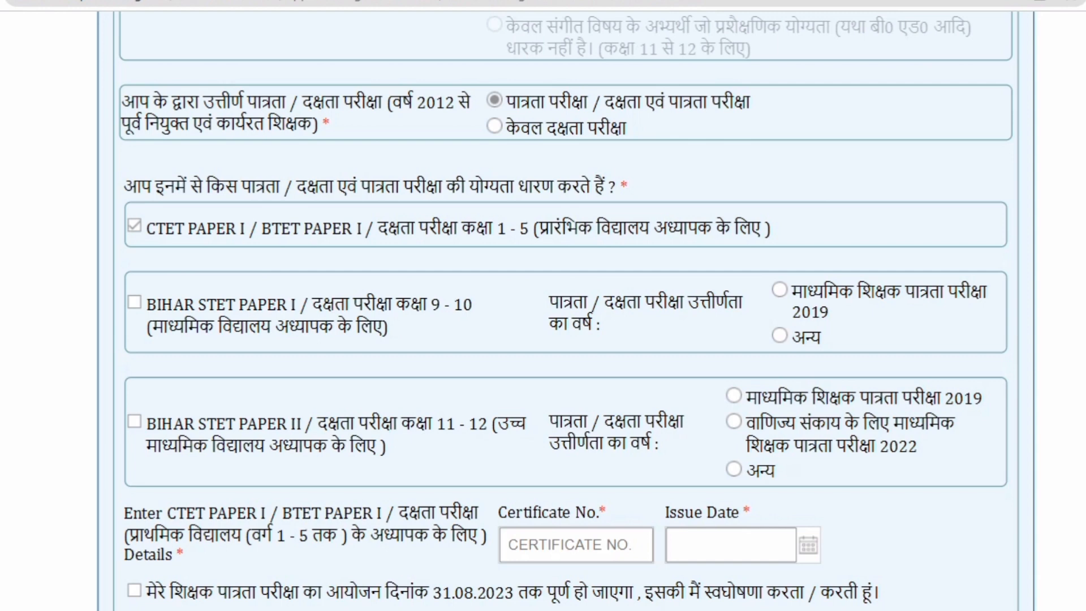
{"action": "scroll", "coordinate": [566, 305], "scroll_direction": "down", "scroll_amount": 3}
{"action": "scroll", "coordinate": [565, 306], "scroll_direction": "up", "scroll_amount": 2}
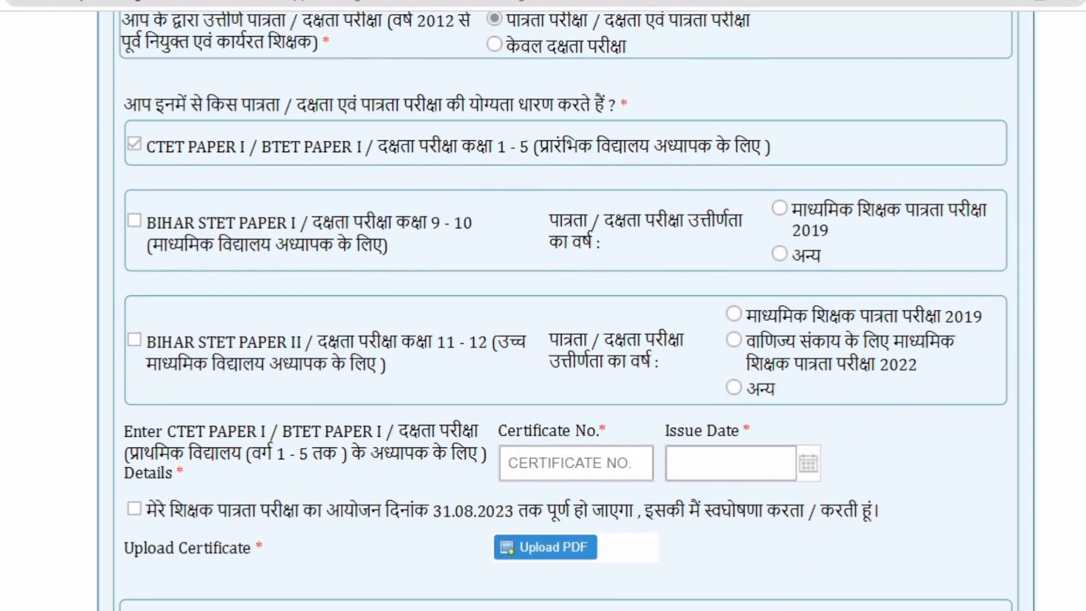
{"action": "scroll", "coordinate": [566, 305], "scroll_direction": "down", "scroll_amount": 4}
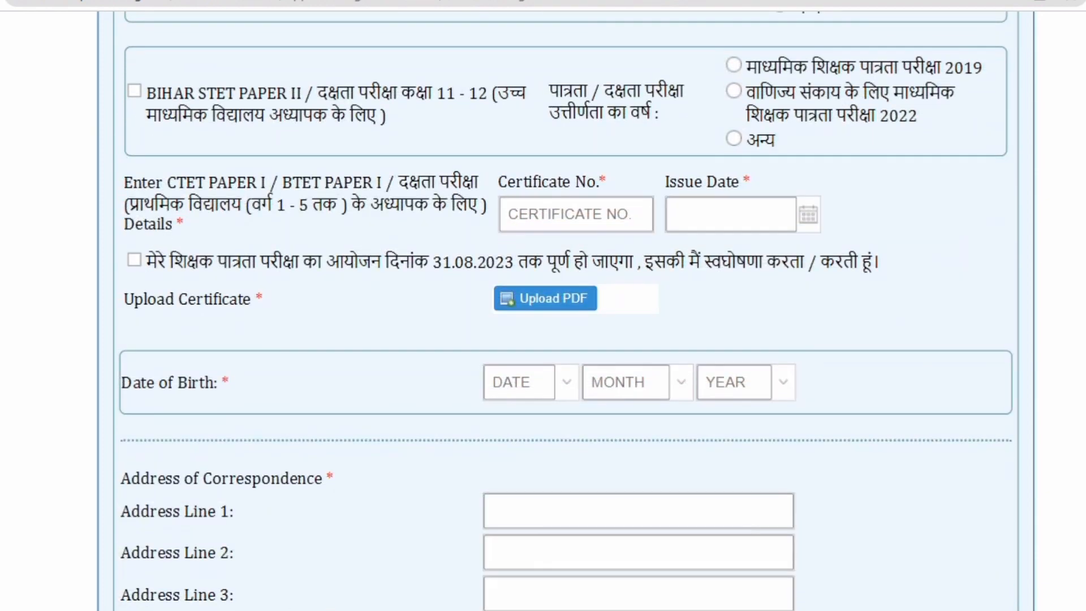
{"action": "left_click", "coordinate": [576, 214]}
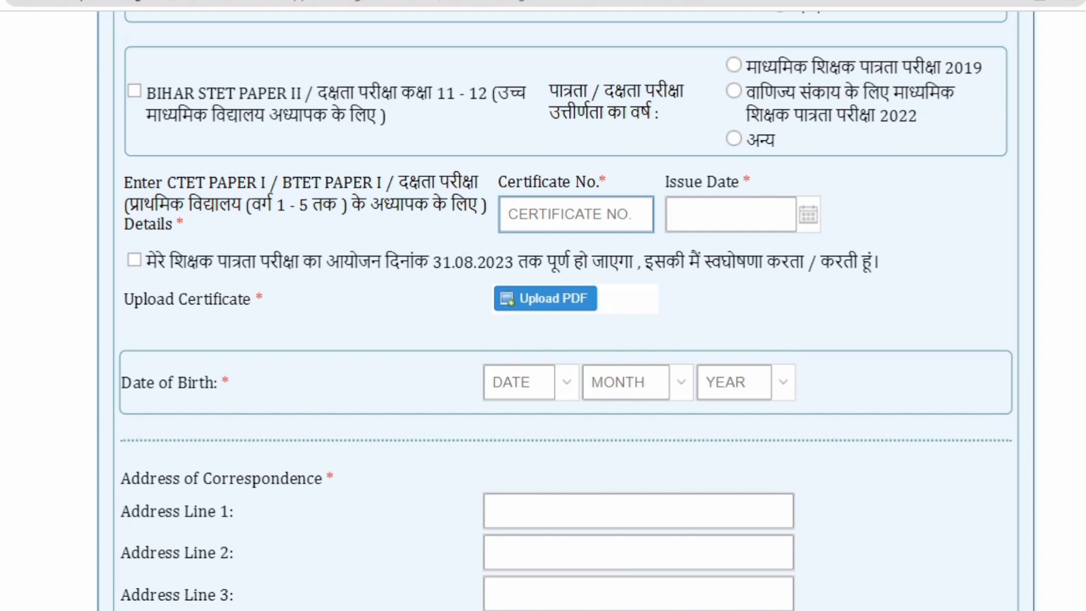
{"action": "left_click", "coordinate": [808, 214]}
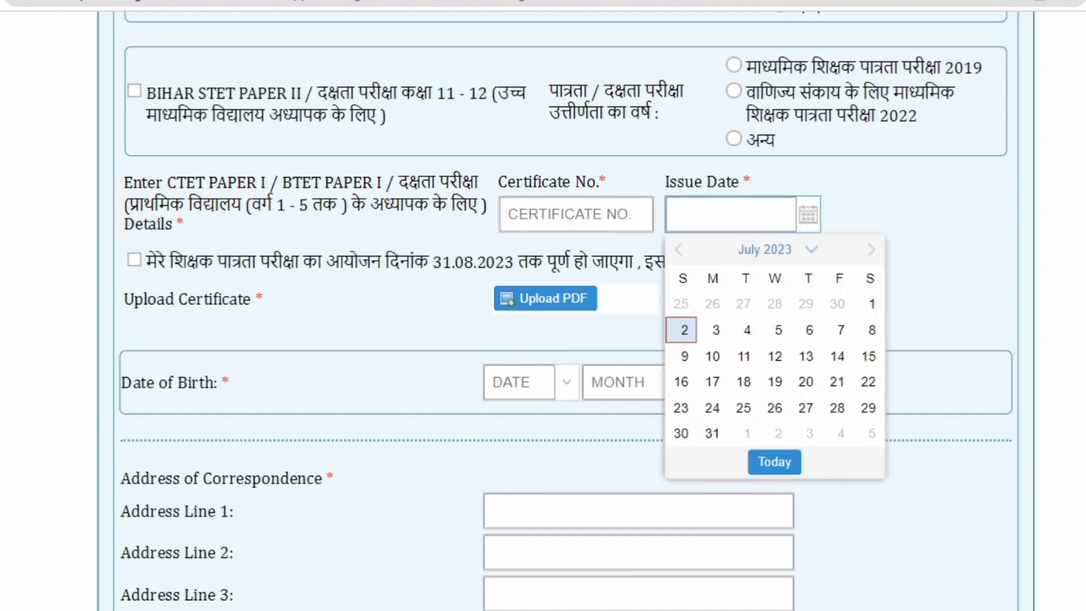
{"action": "key", "text": "Escape"}
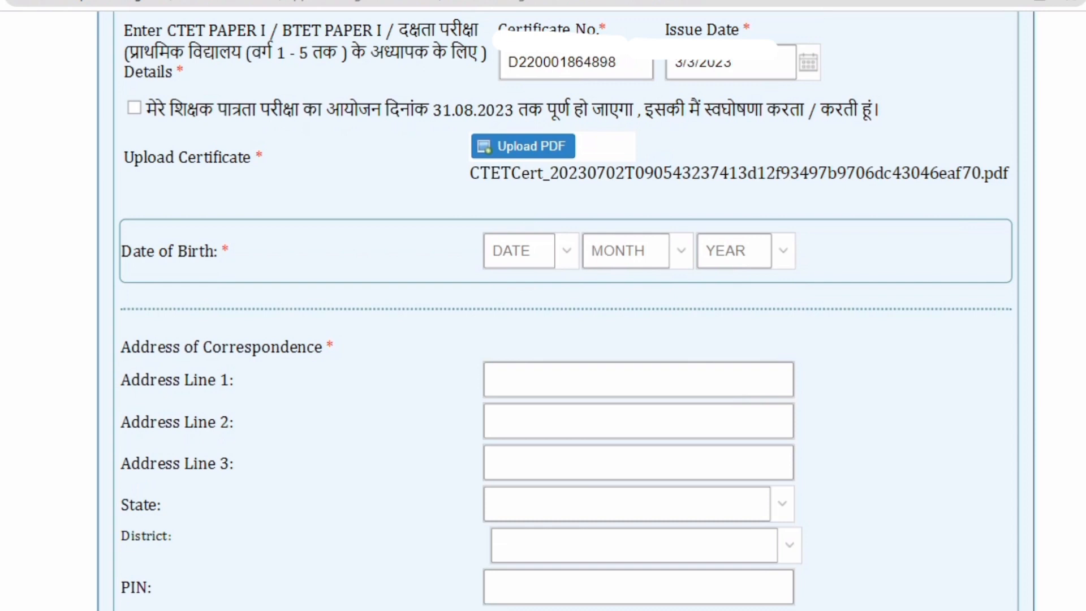
Set the candidate's date of birth by choosing its day, month and year.
{"action": "left_click", "coordinate": [567, 251]}
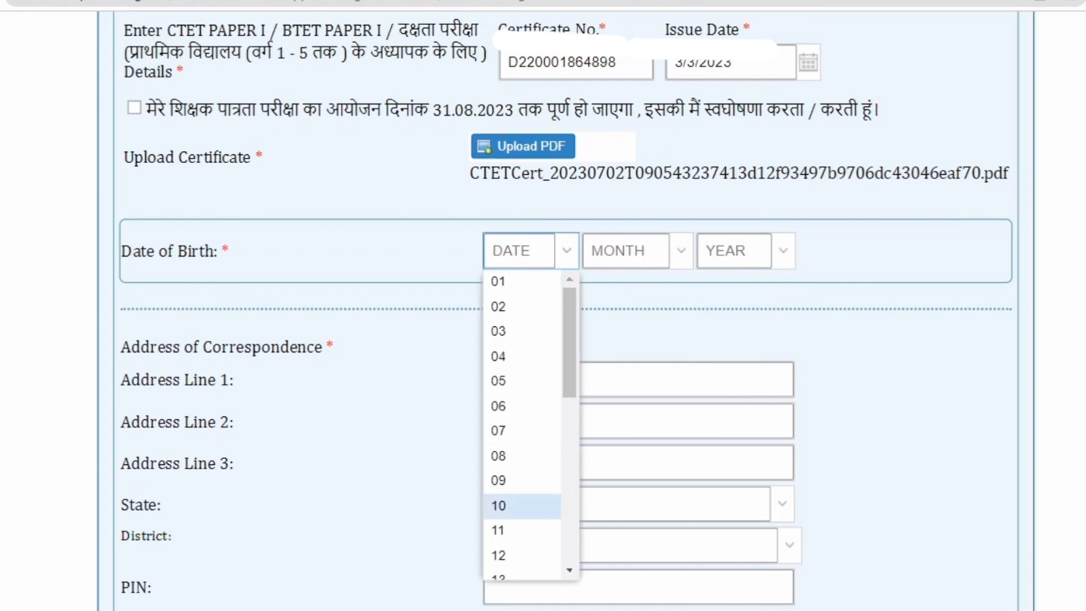
{"action": "left_click_drag", "start_coordinate": [569, 340], "coordinate": [569, 428]}
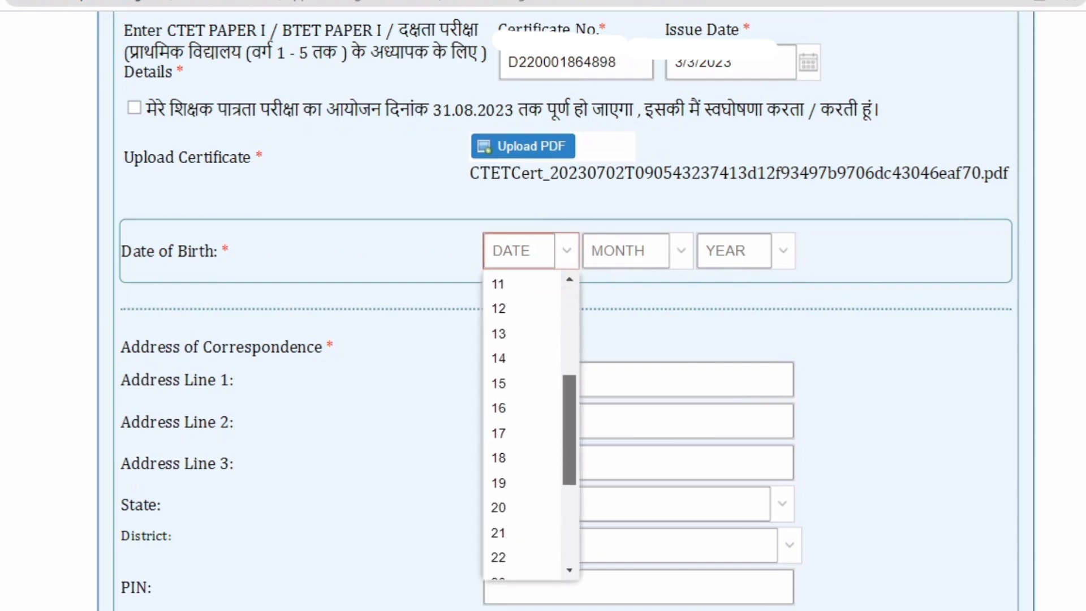
{"action": "left_click", "coordinate": [498, 565]}
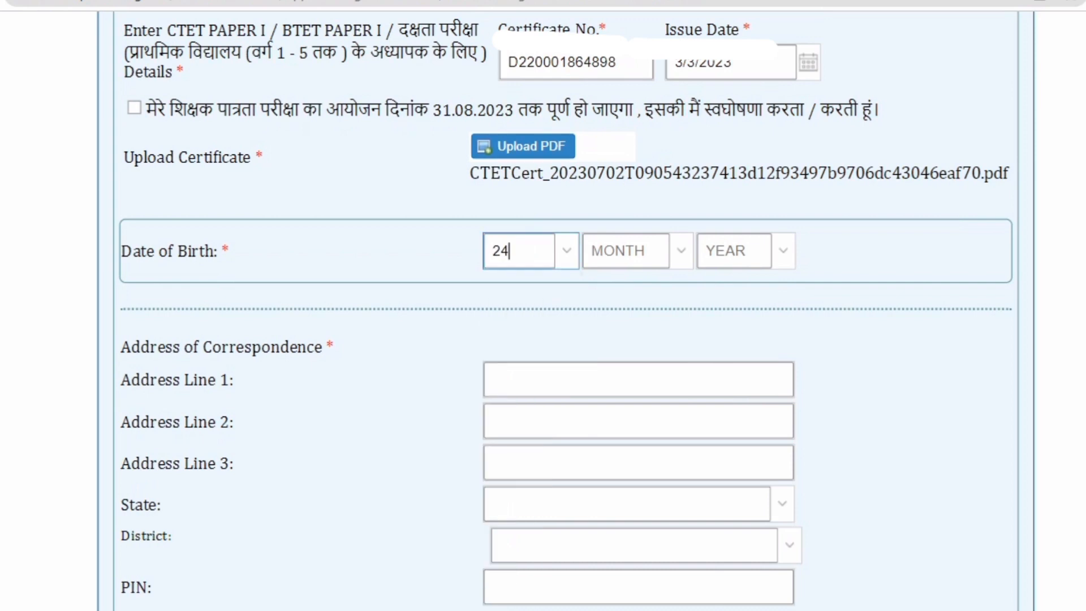
{"action": "left_click", "coordinate": [681, 250]}
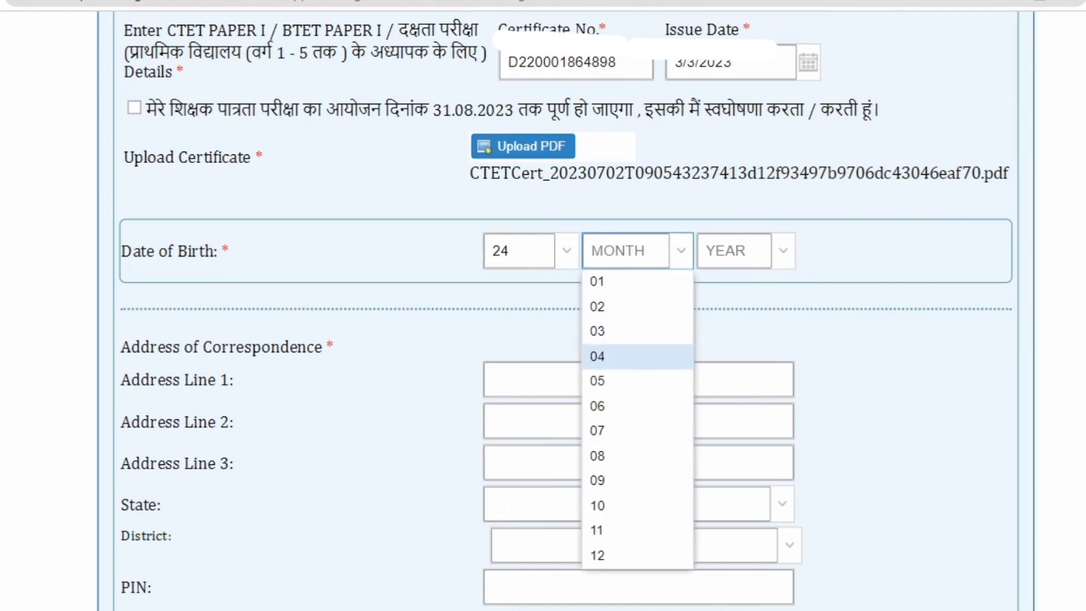
{"action": "key", "text": "Return"}
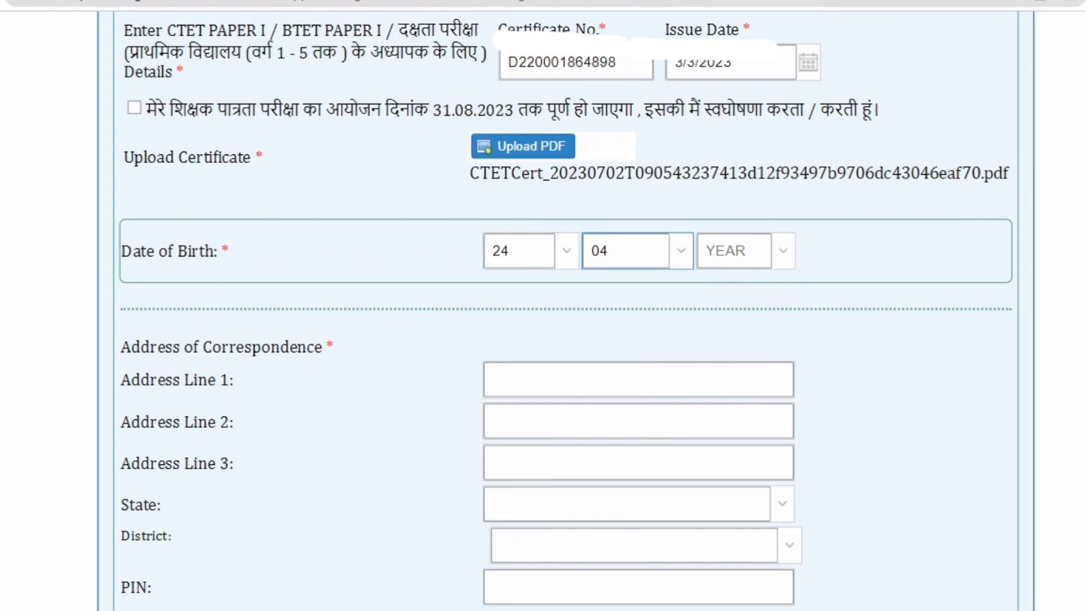
{"action": "left_click", "coordinate": [784, 250]}
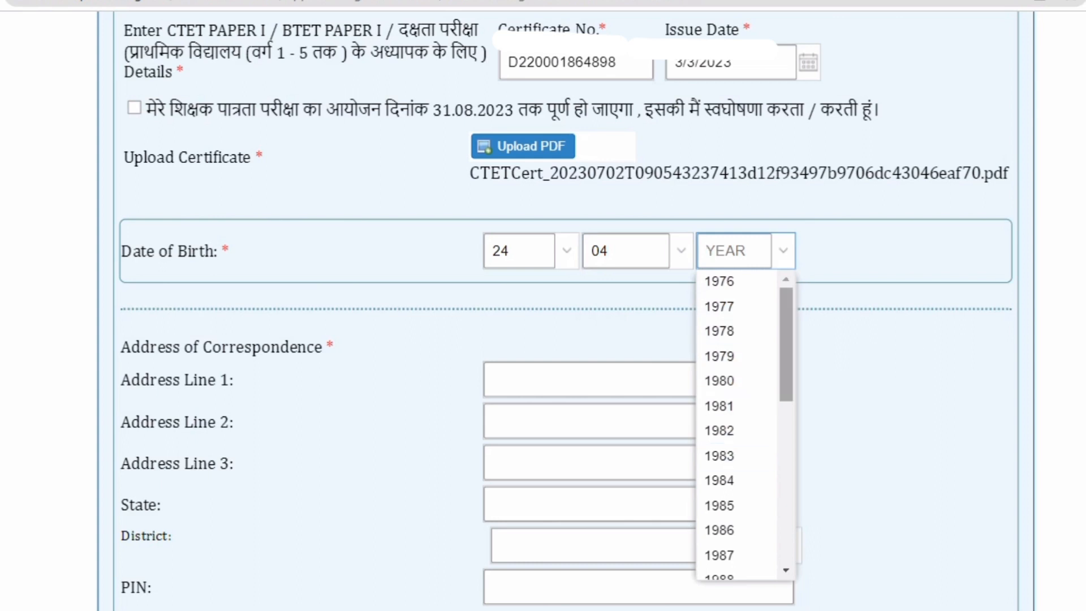
{"action": "scroll", "coordinate": [736, 425], "scroll_direction": "down", "scroll_amount": 4}
{"action": "scroll", "coordinate": [735, 424], "scroll_direction": "down", "scroll_amount": 2}
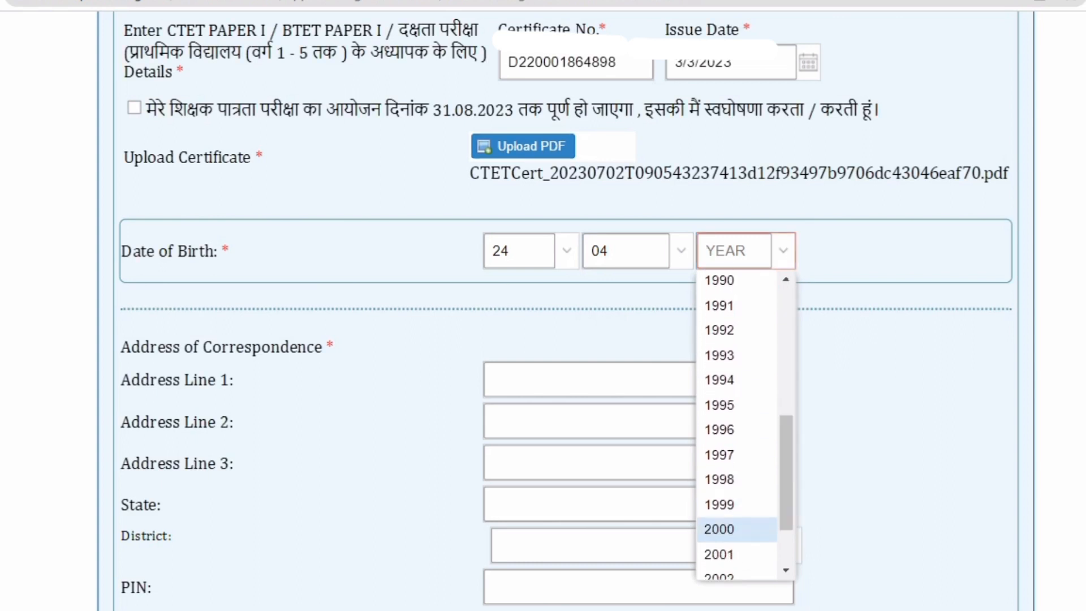
{"action": "left_click", "coordinate": [730, 529]}
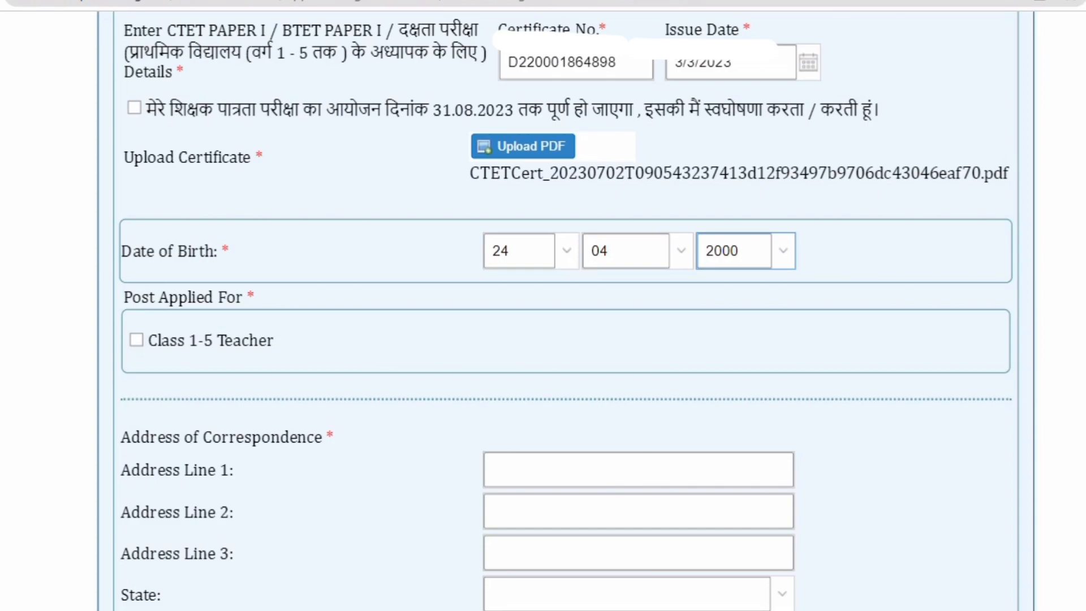
Apply for the Class 1-5 Teacher post, accept its qualification notice and choose सामान्य as the subject.
{"action": "left_click", "coordinate": [136, 339]}
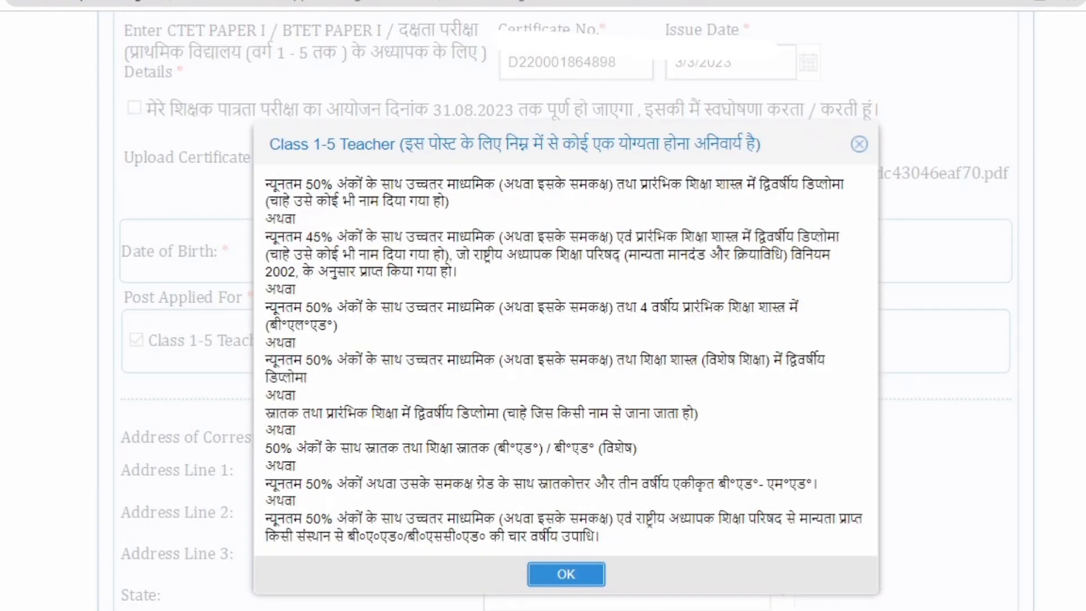
{"action": "key", "text": "Return"}
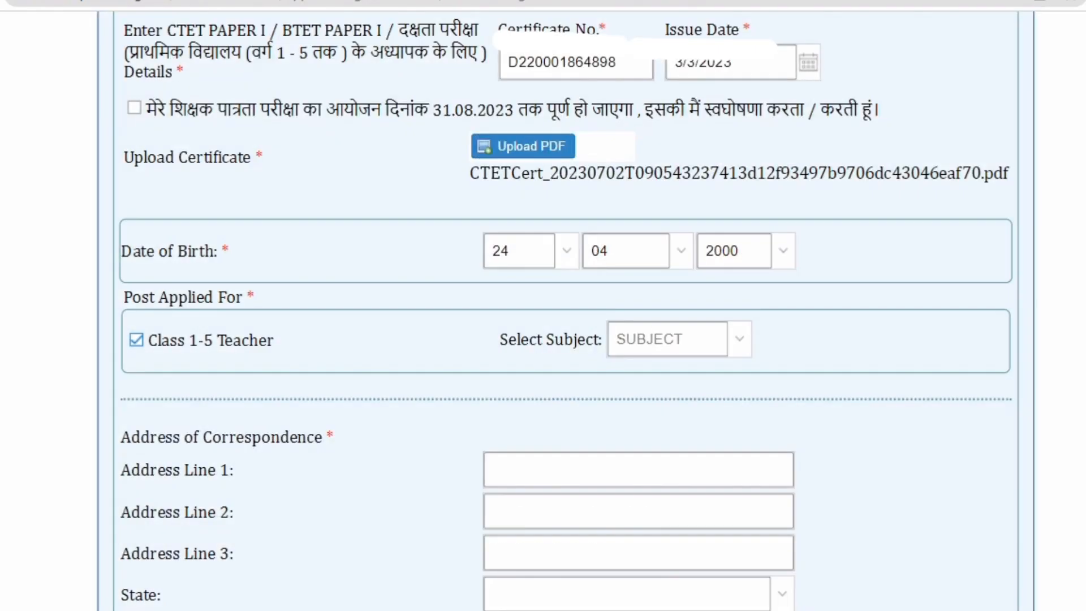
{"action": "scroll", "coordinate": [566, 311], "scroll_direction": "down", "scroll_amount": 4}
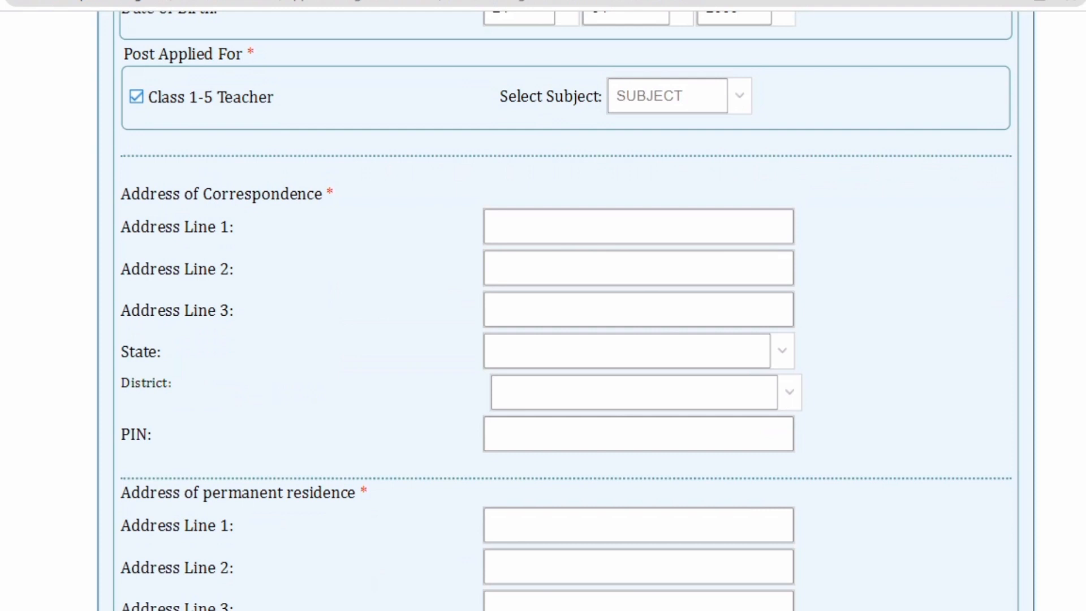
{"action": "key", "text": "Tab"}
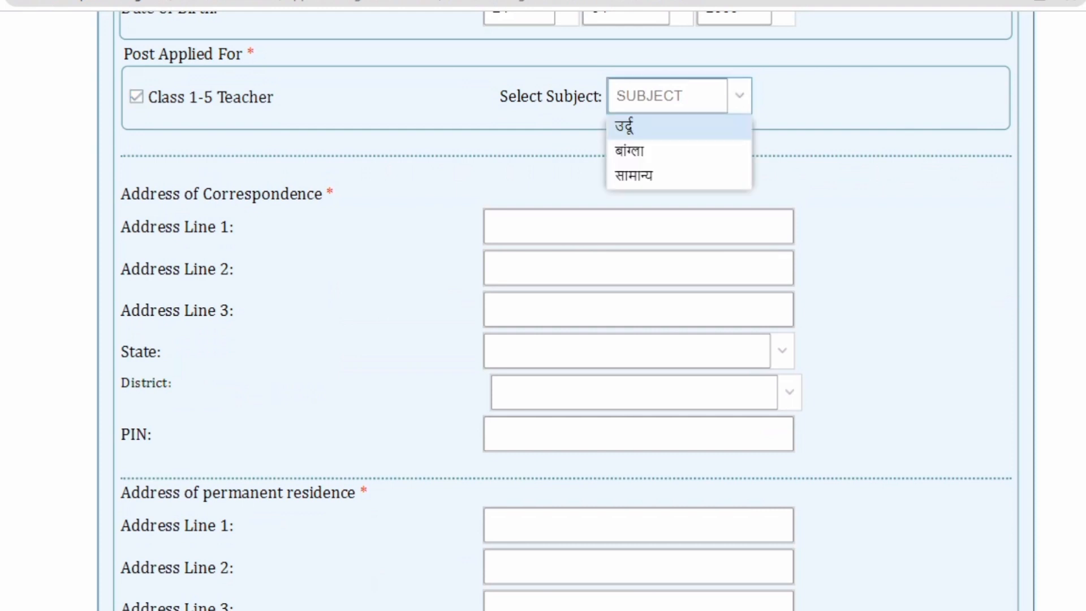
{"action": "key", "text": "Down"}
{"action": "key", "text": "Down"}
{"action": "key", "text": "Up"}
{"action": "key", "text": "Down"}
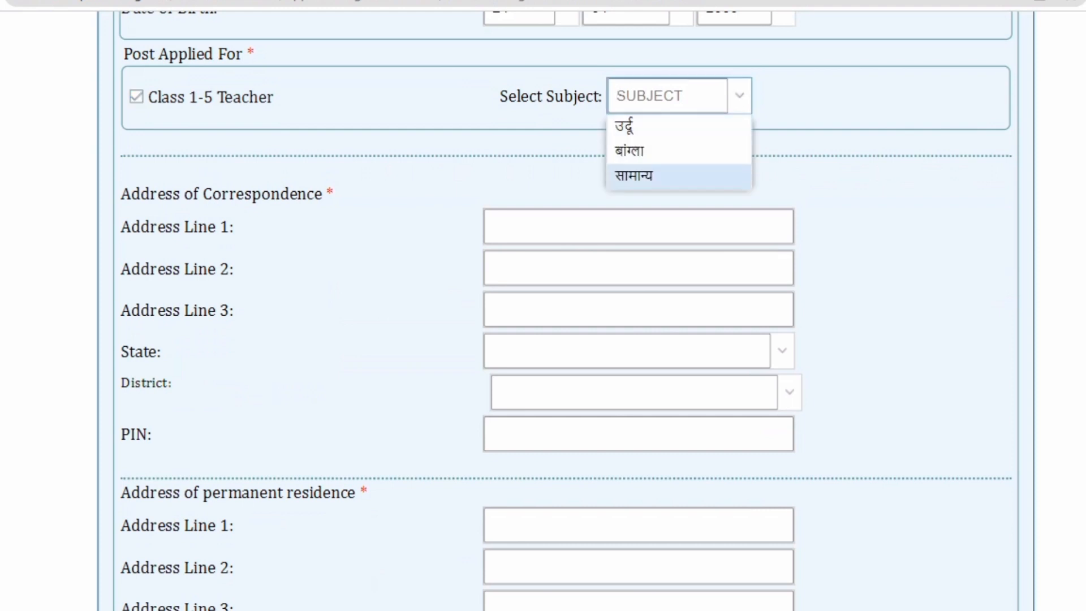
{"action": "key", "text": "Down"}
{"action": "key", "text": "Return"}
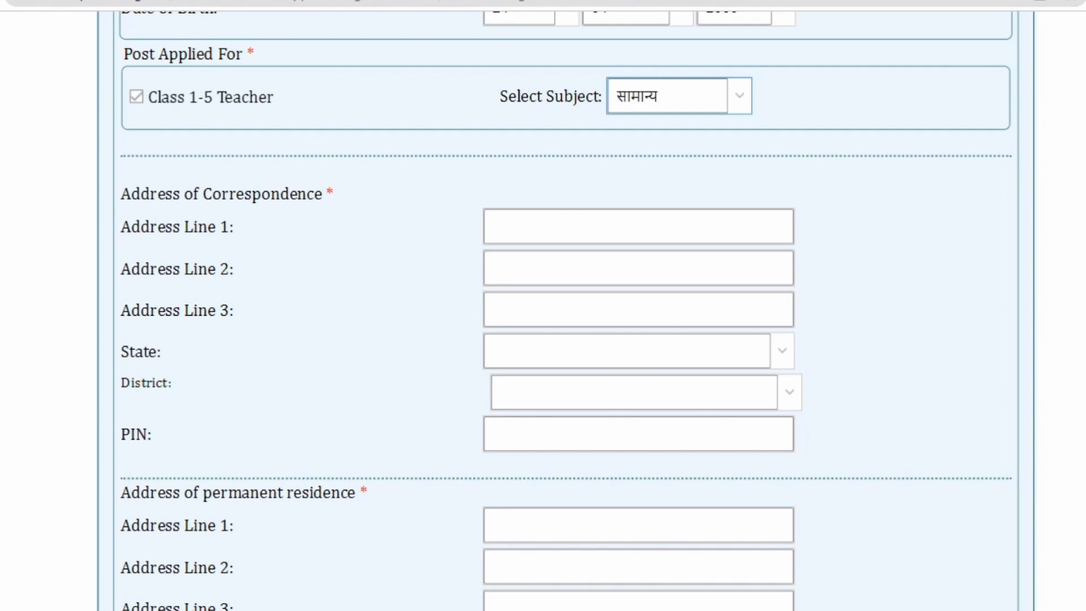
Fill in the candidate's correspondence and permanent residence addresses, including address lines, state, district and postal PIN.
{"action": "left_click", "coordinate": [638, 226]}
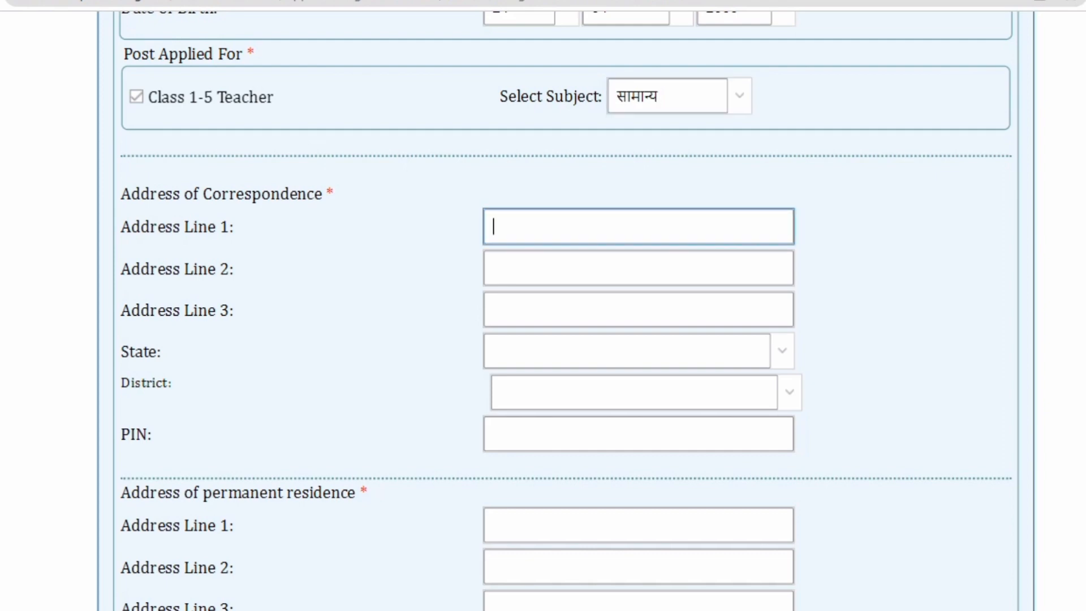
{"action": "left_click", "coordinate": [638, 268]}
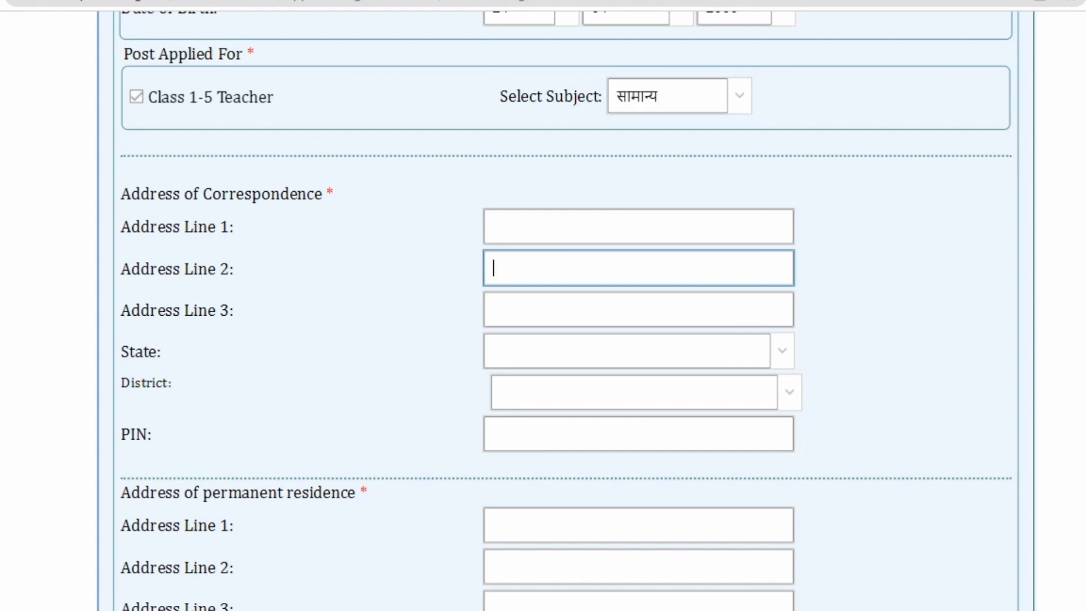
{"action": "left_click", "coordinate": [639, 310]}
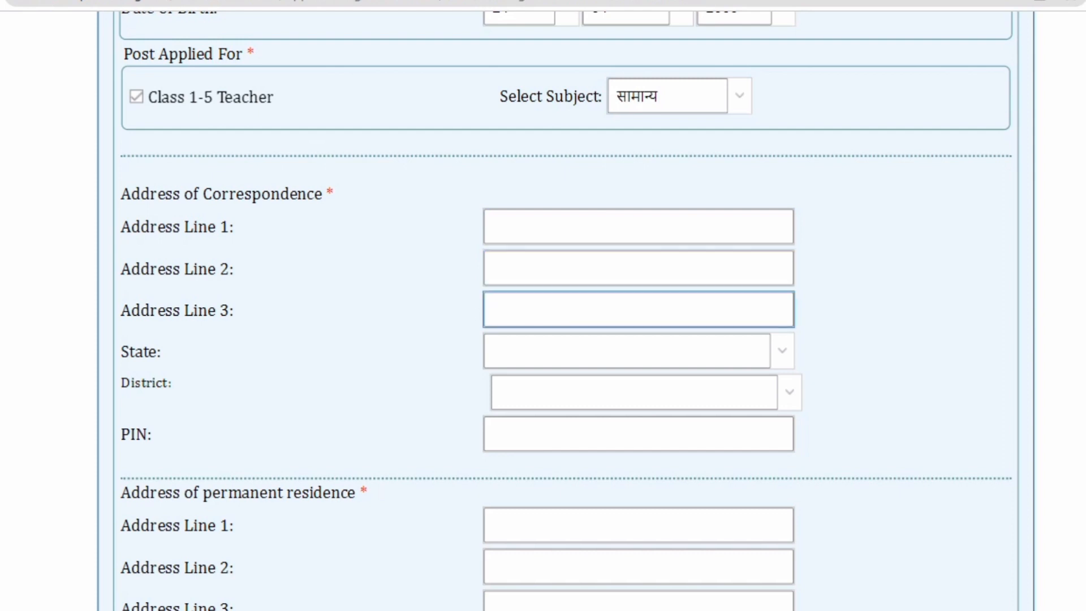
{"action": "left_click", "coordinate": [627, 350]}
{"action": "left_click", "coordinate": [639, 434]}
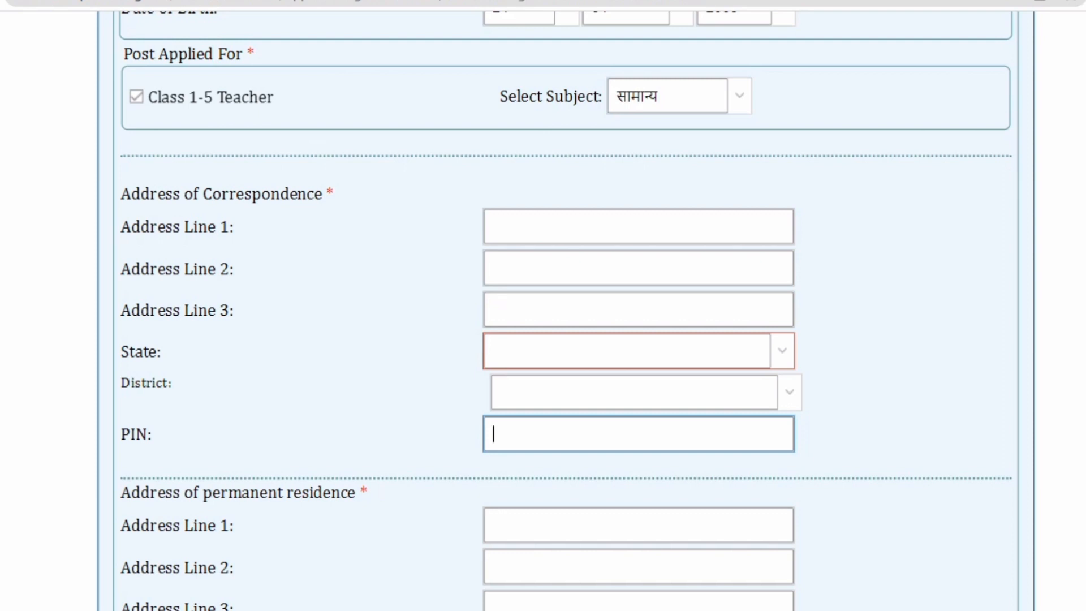
{"action": "scroll", "coordinate": [566, 311], "scroll_direction": "down", "scroll_amount": 5}
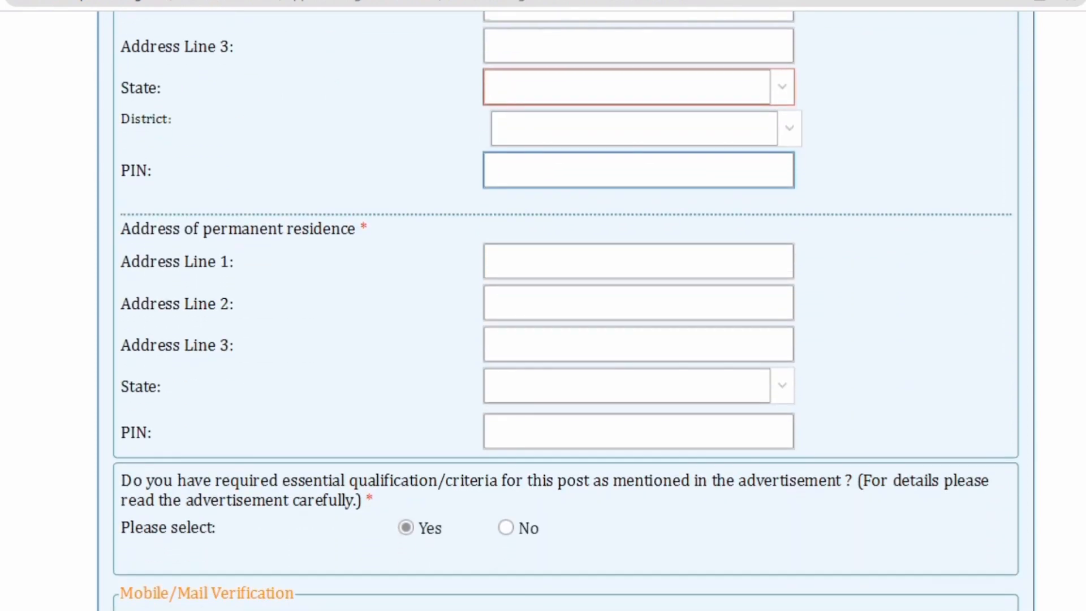
{"action": "scroll", "coordinate": [566, 311], "scroll_direction": "up", "scroll_amount": 4}
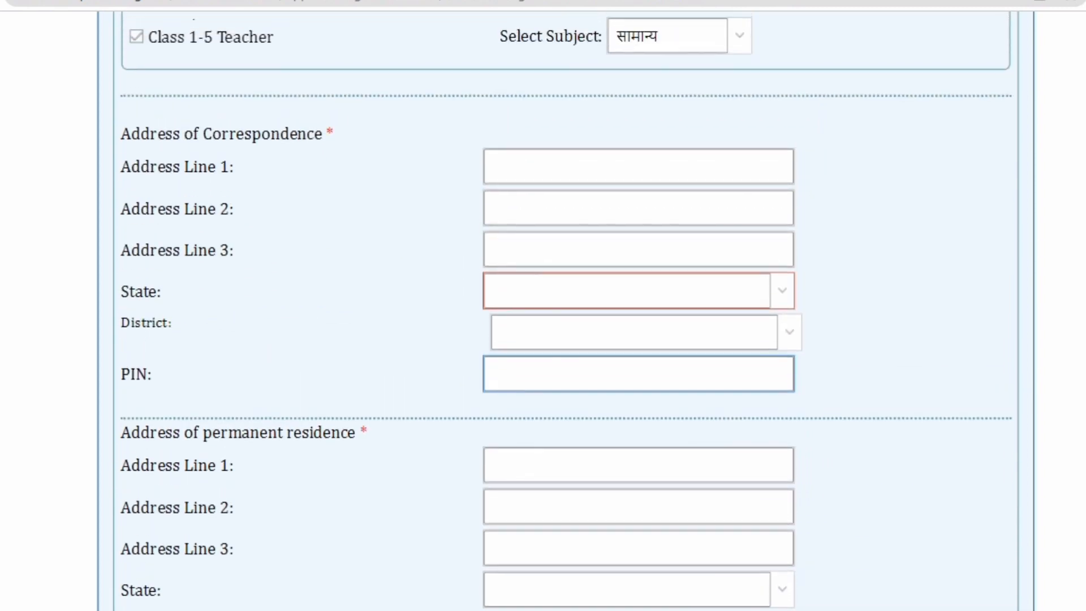
{"action": "left_click", "coordinate": [638, 167]}
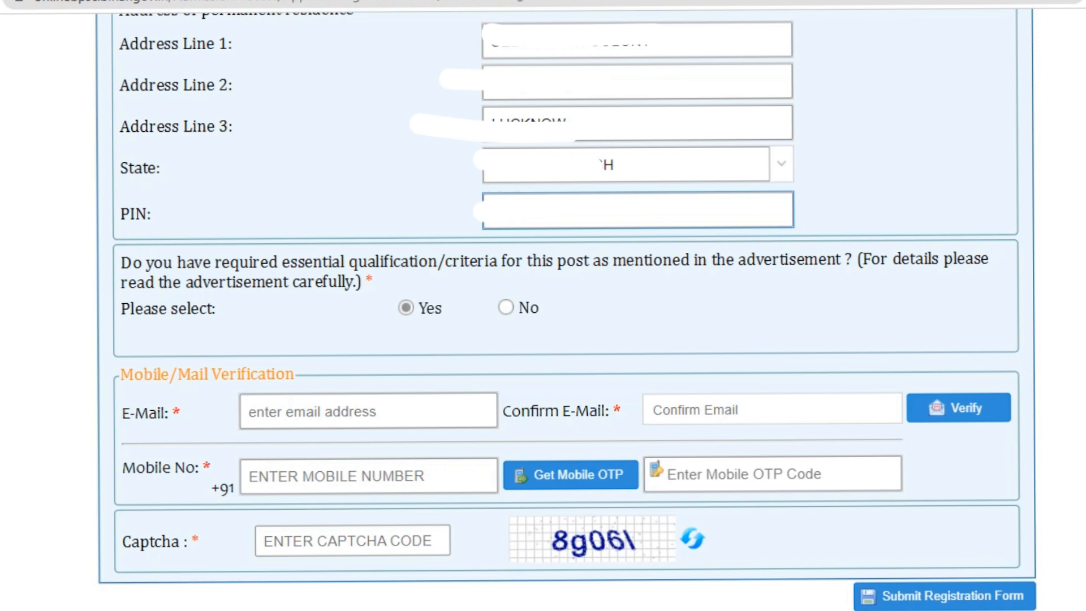
Enter and confirm the e-mail address, fill in the mobile number, mobile OTP code and captcha code, and submit the registration form.
{"action": "left_click", "coordinate": [368, 412]}
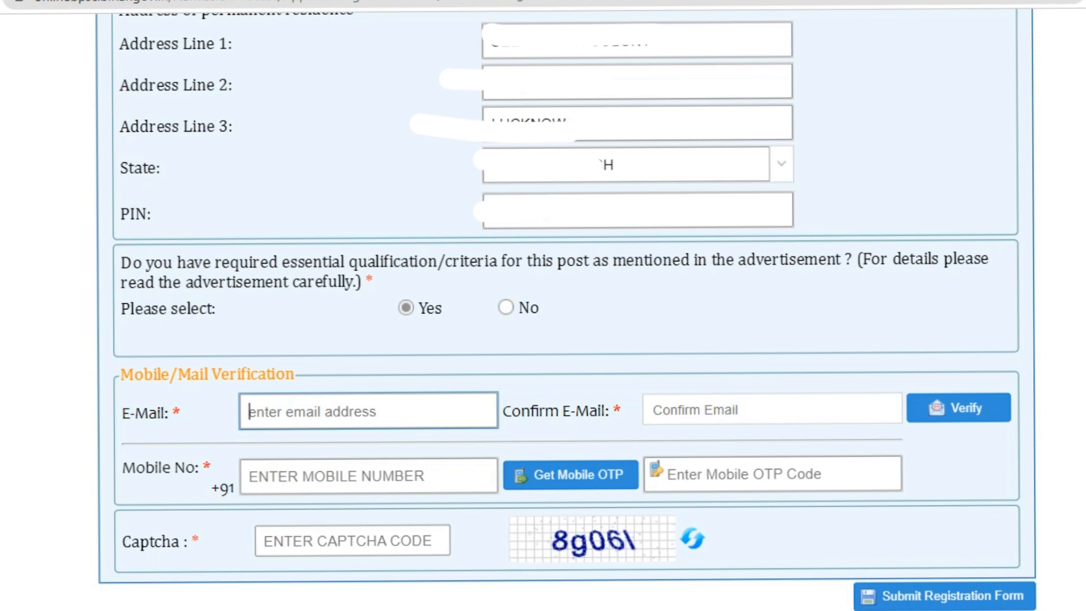
{"action": "left_click", "coordinate": [773, 409]}
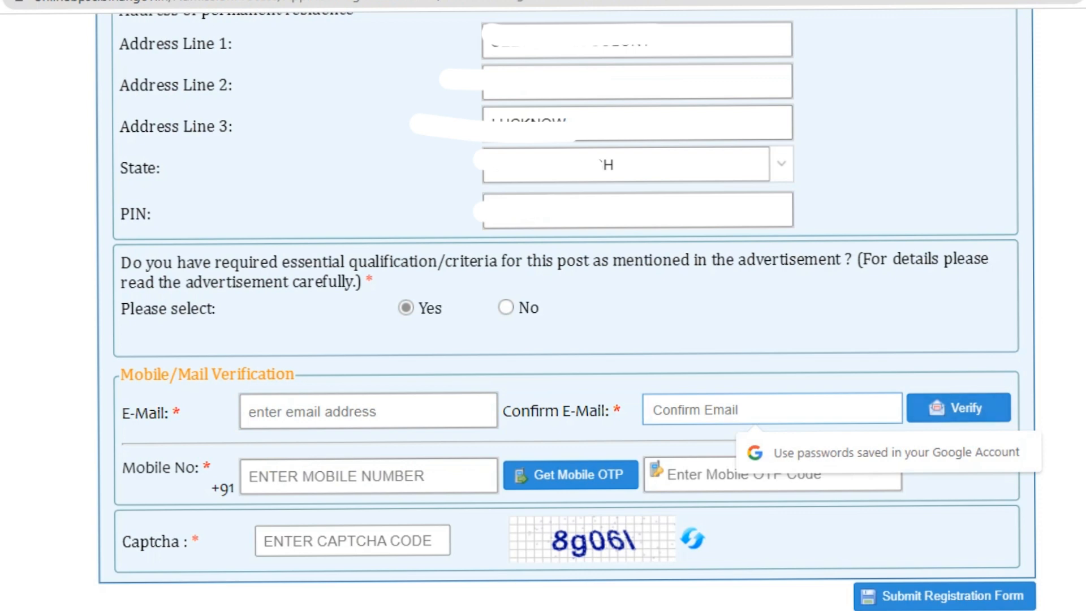
{"action": "left_click", "coordinate": [368, 476]}
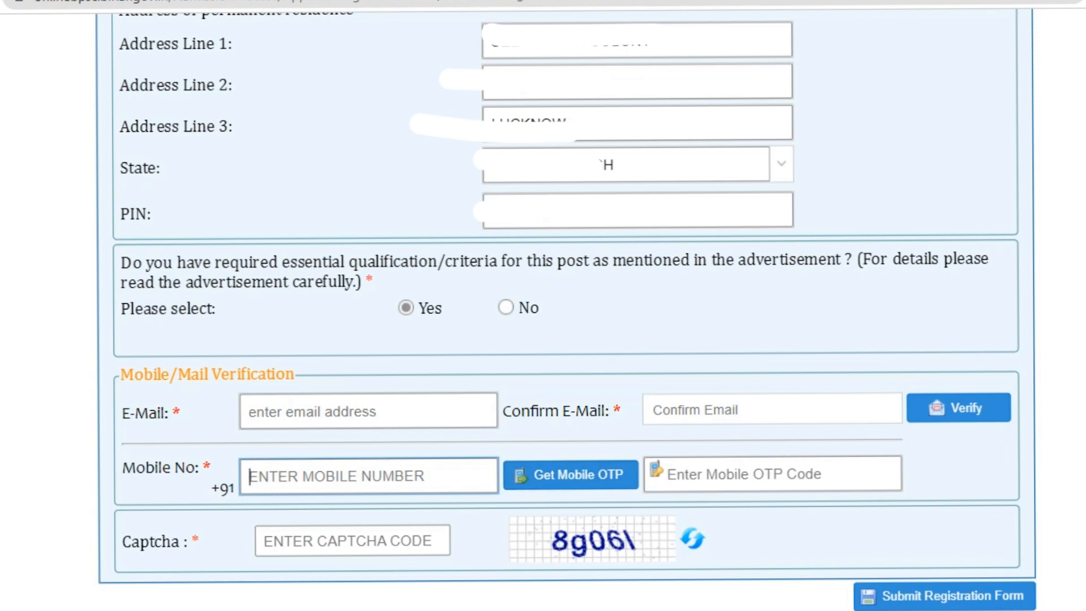
{"action": "left_click", "coordinate": [773, 474]}
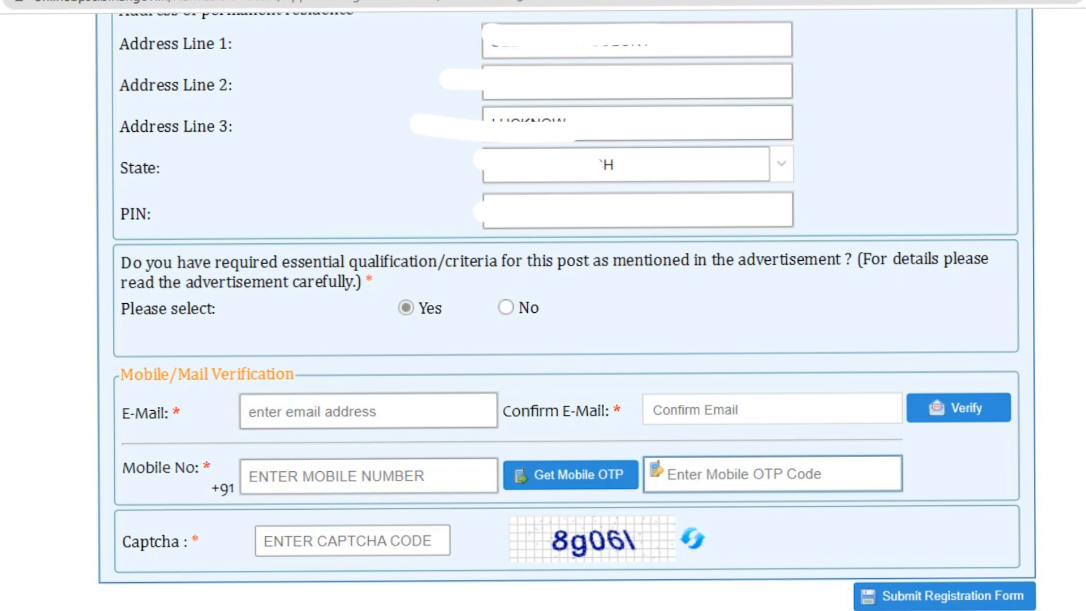
{"action": "left_click", "coordinate": [345, 540]}
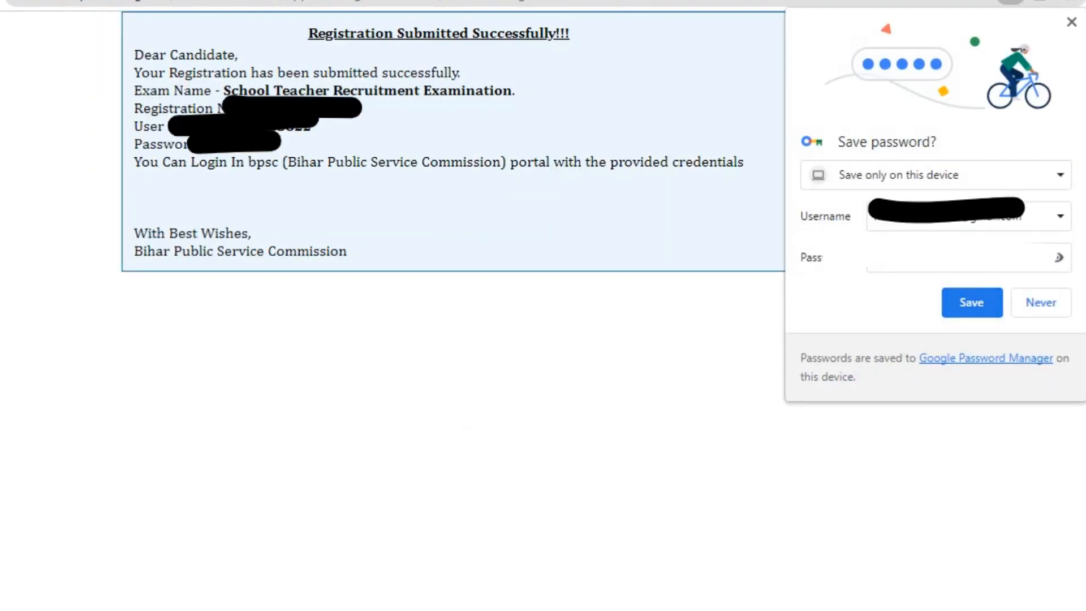
Reveal and hide the password in the browser's save-password prompt, and dismiss the prompt without saving.
{"action": "left_click", "coordinate": [1059, 257]}
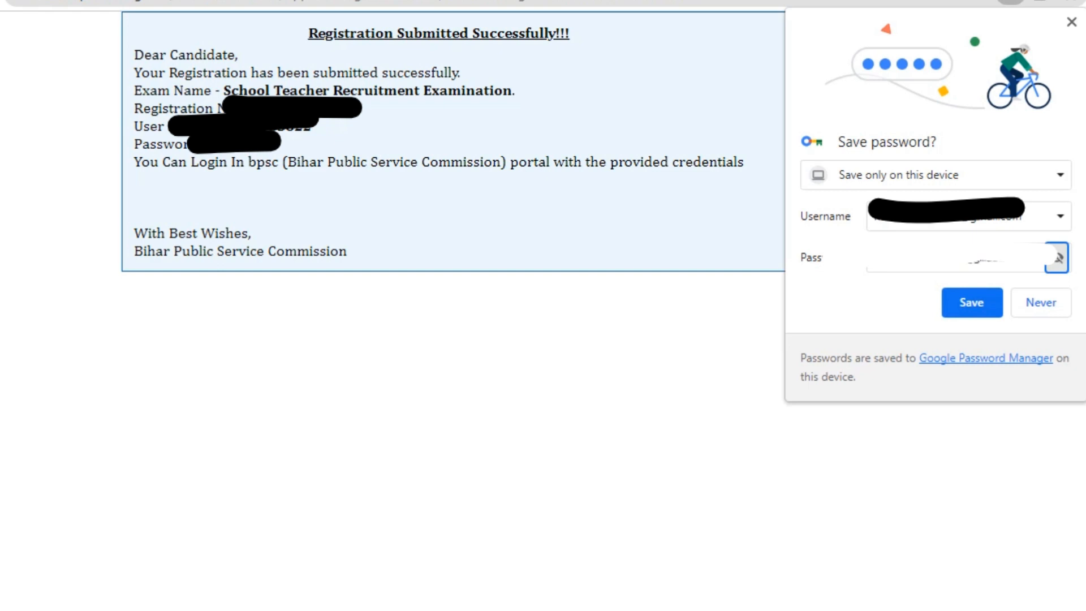
{"action": "left_click", "coordinate": [1059, 257]}
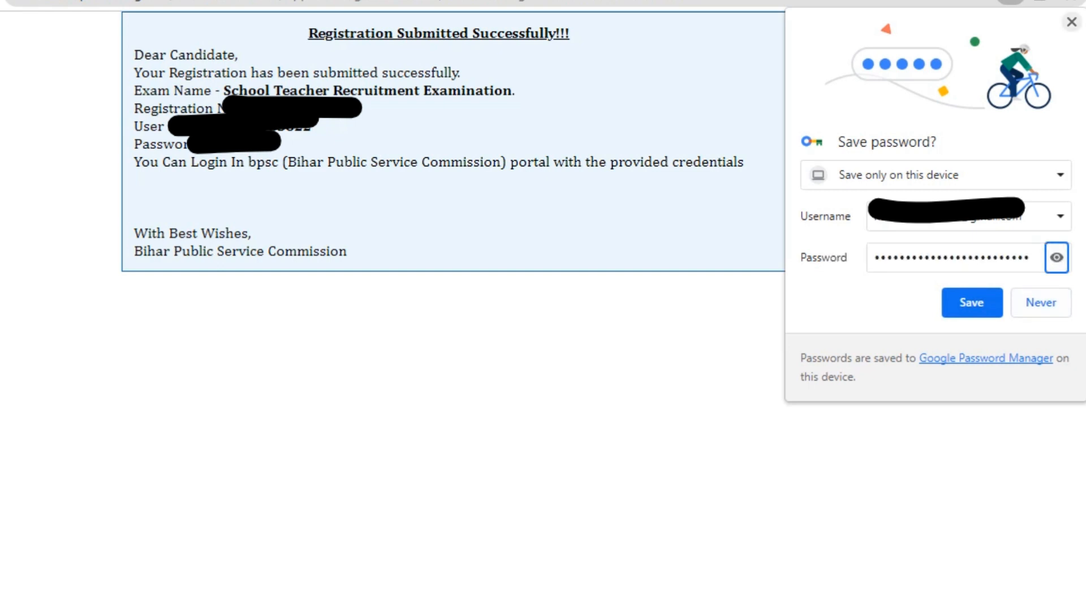
{"action": "left_click", "coordinate": [1071, 22]}
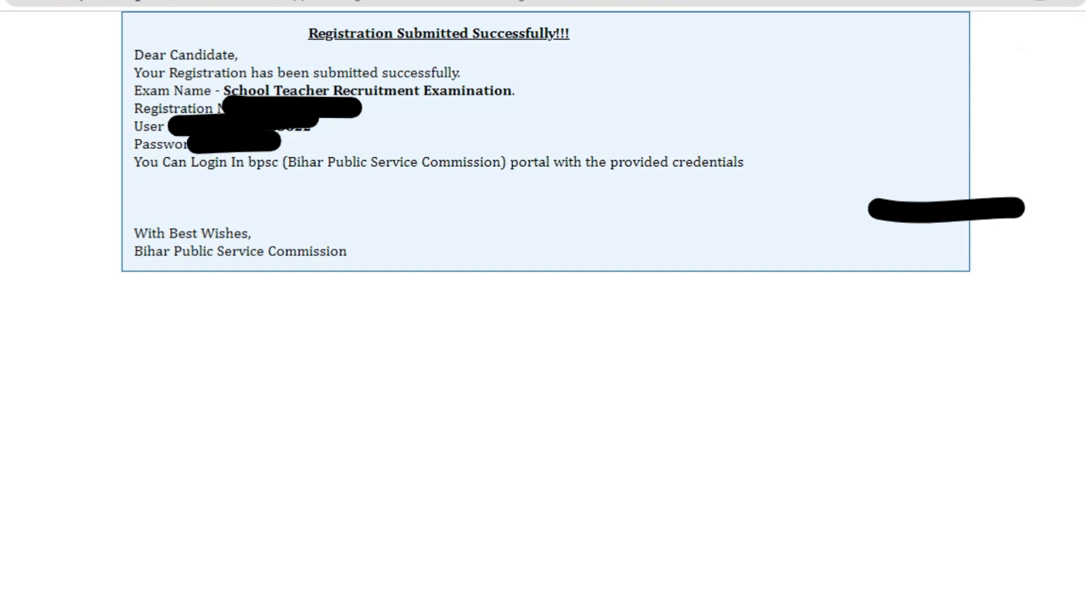